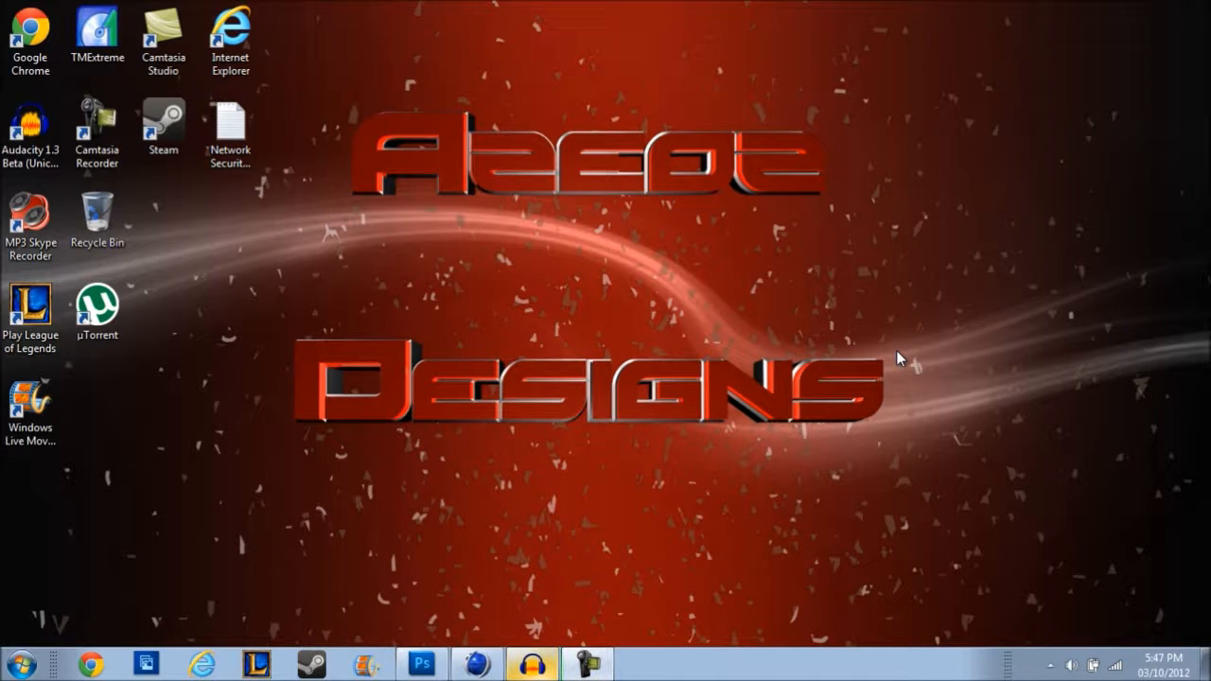
Step: Switch to CINEMA 4D and set the render output to the Film/Video preset HDV/HDTV 720 25
click(490, 668)
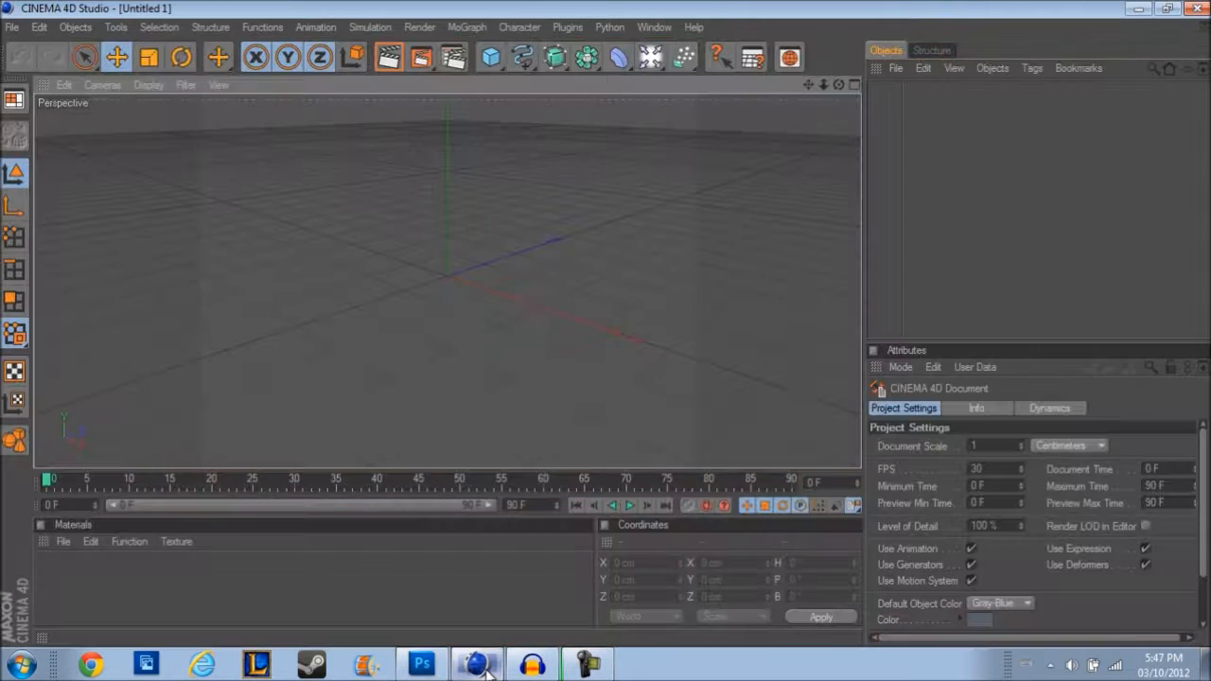
drag(841, 85, 606, 324)
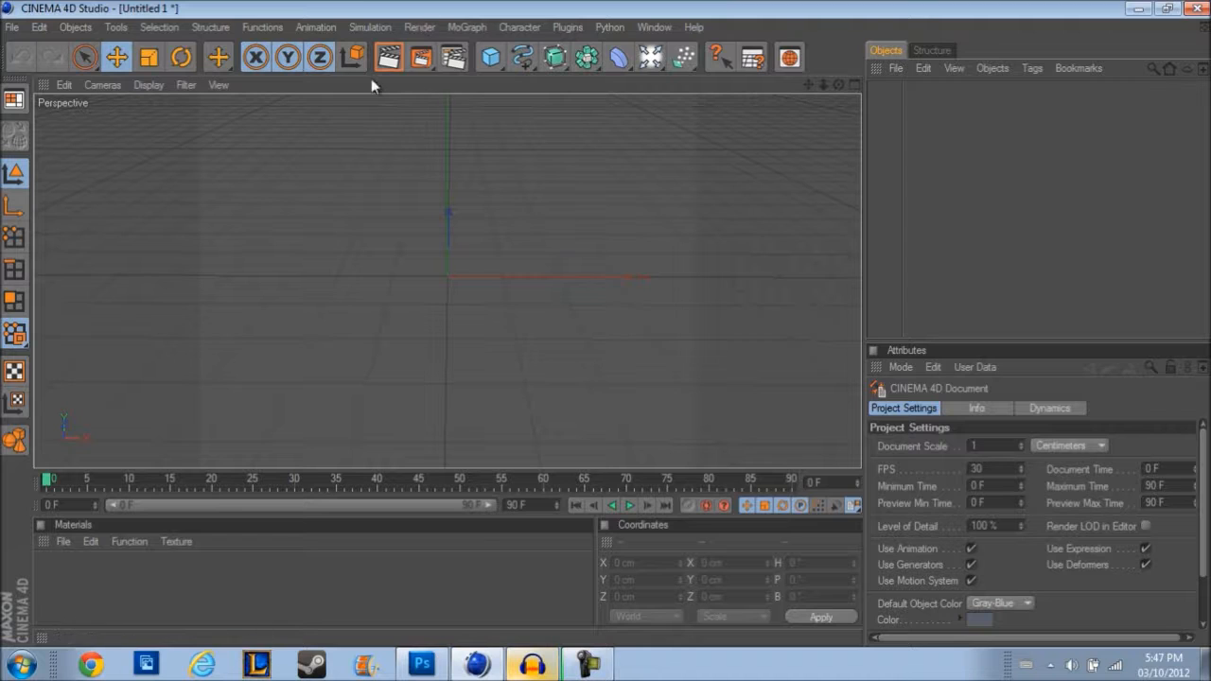
click(453, 59)
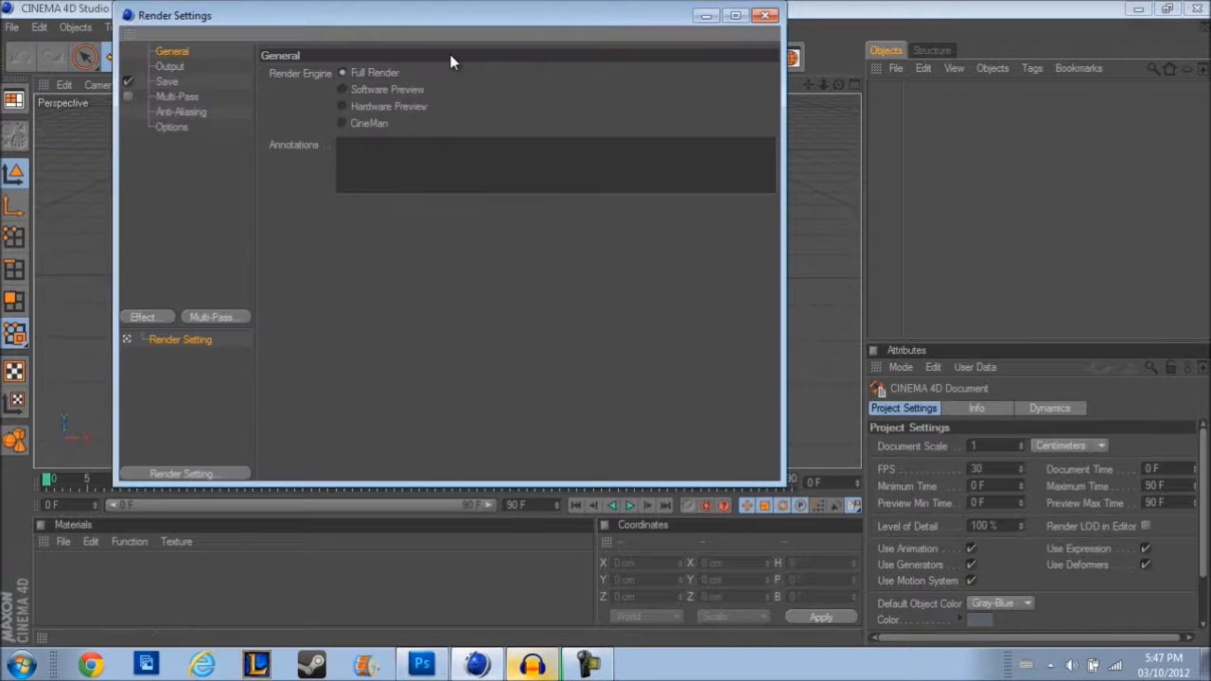
click(175, 68)
click(279, 73)
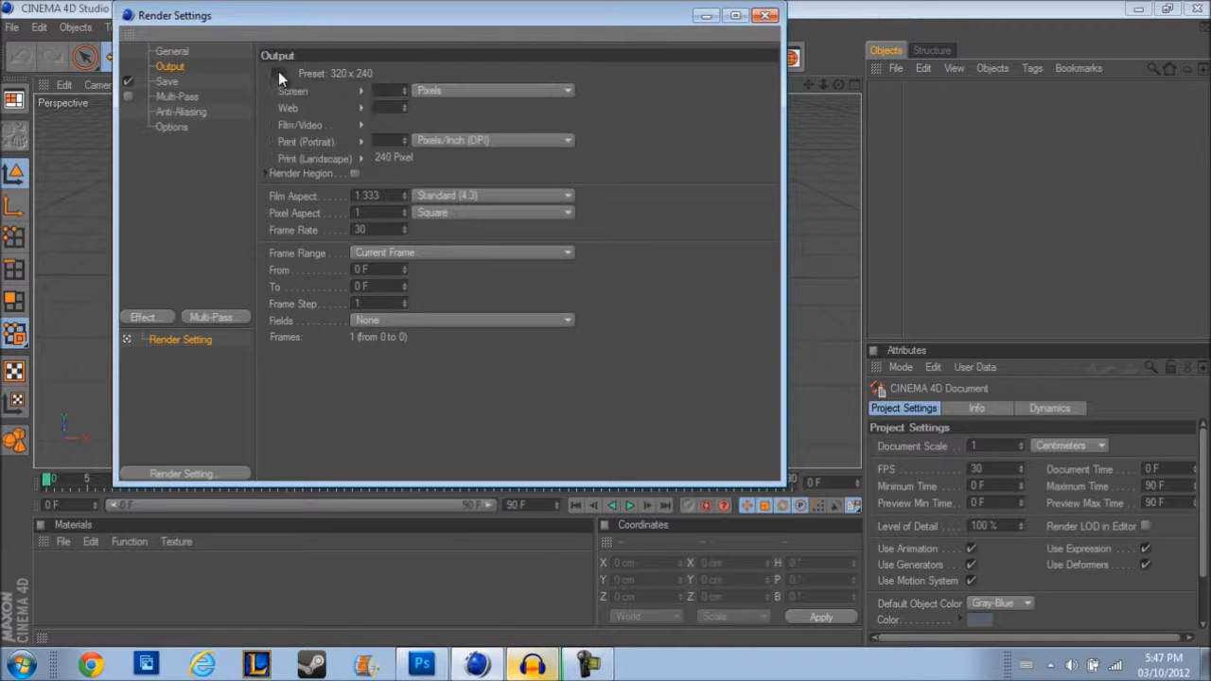
mouse_move(303, 125)
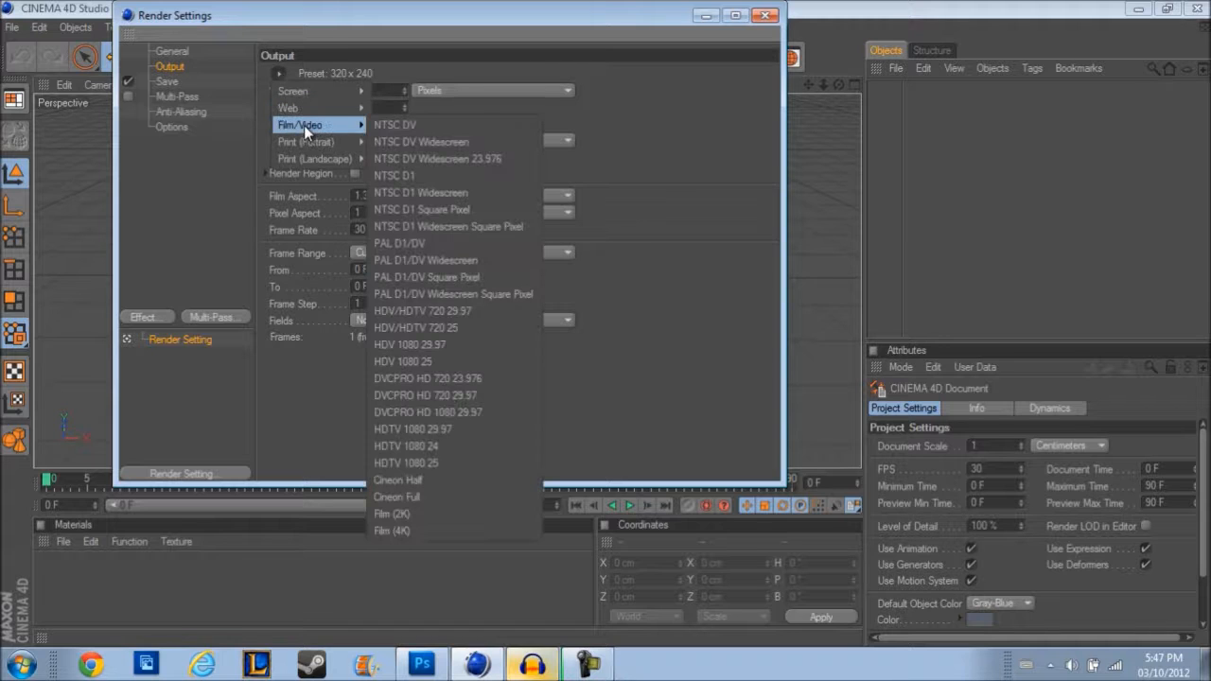
click(456, 329)
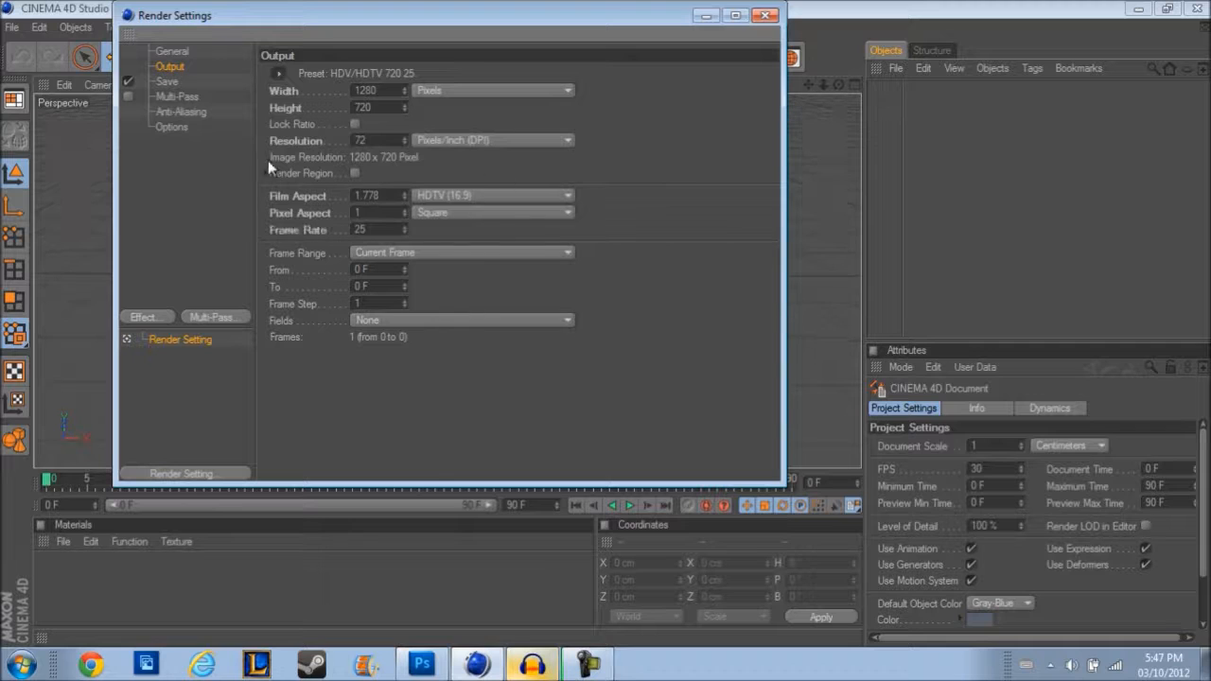
Step: Set the render's save file to tutorial.png in the Cinema 4D portfolio folder, replacing the existing file
click(167, 83)
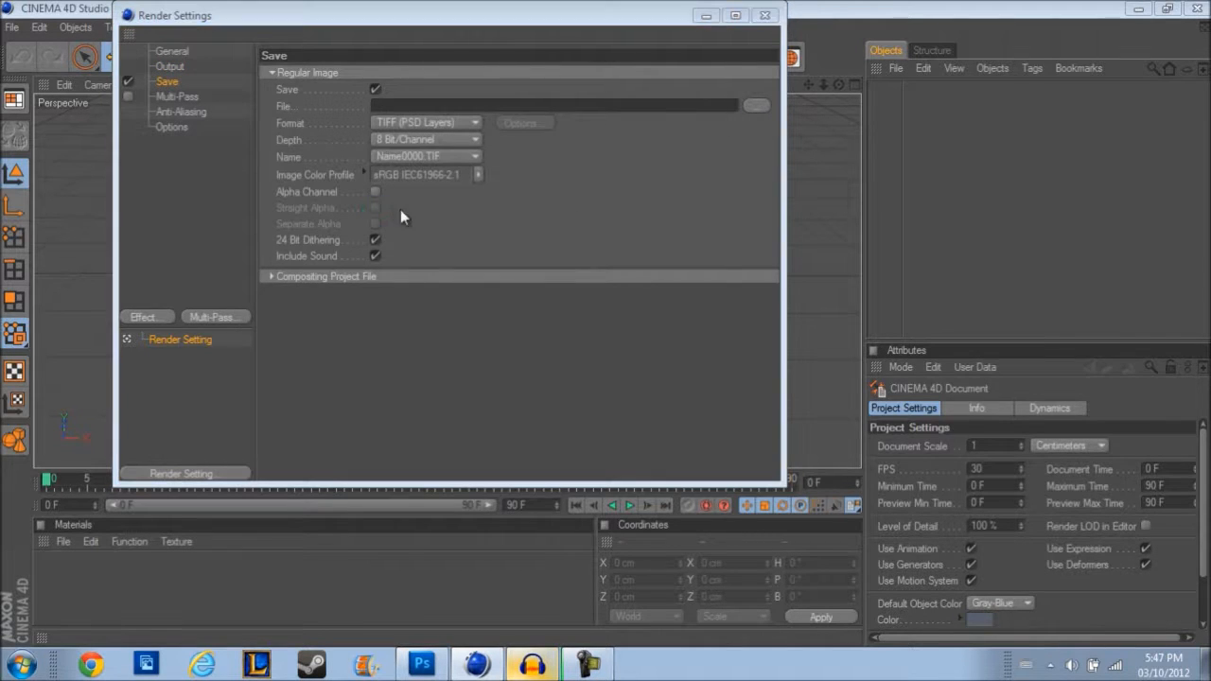
text(tu)
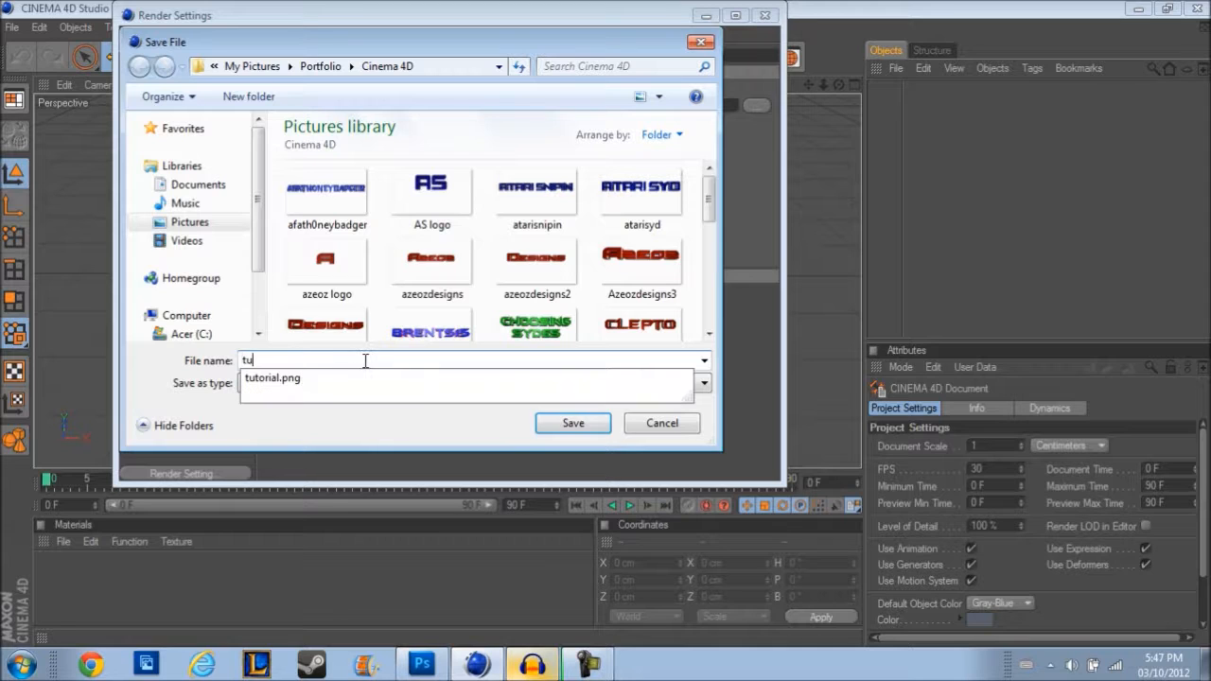
click(471, 390)
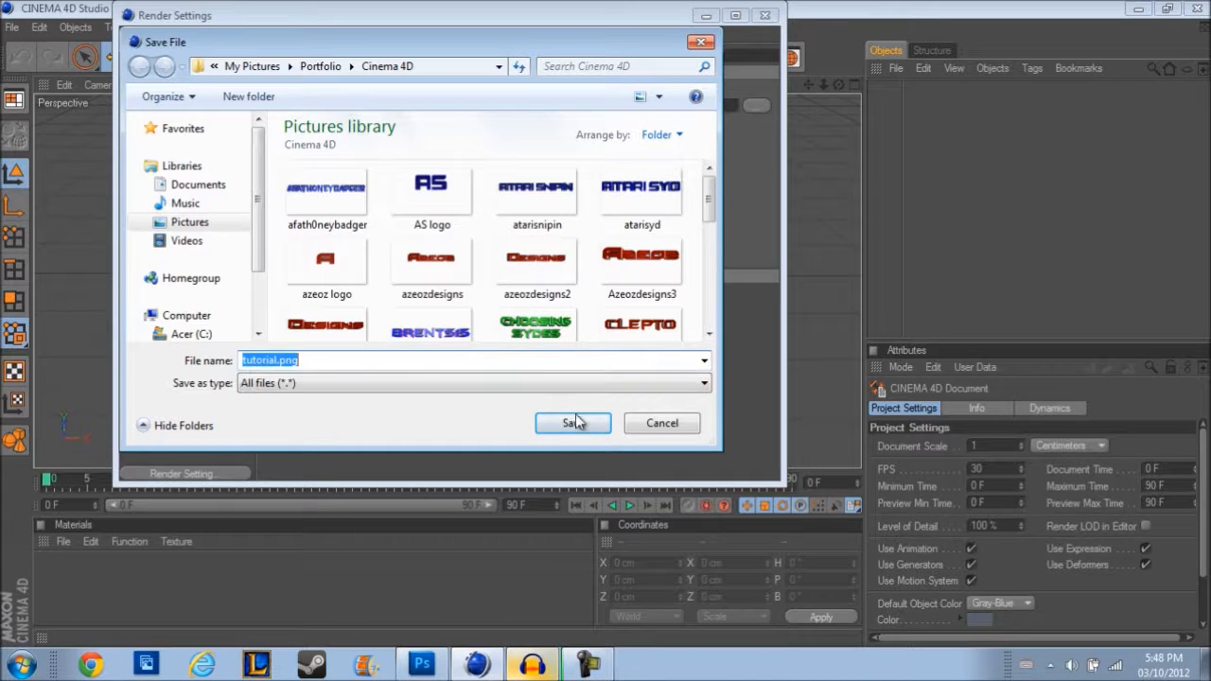
click(575, 423)
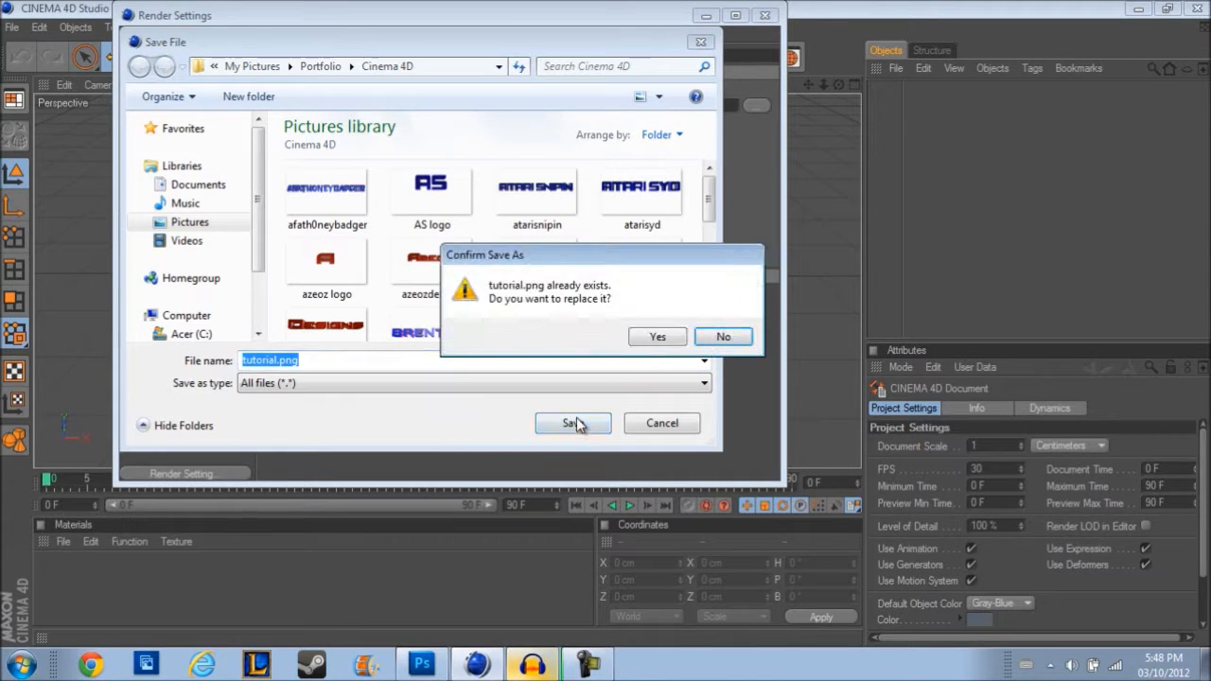
key(Left)
key(Return)
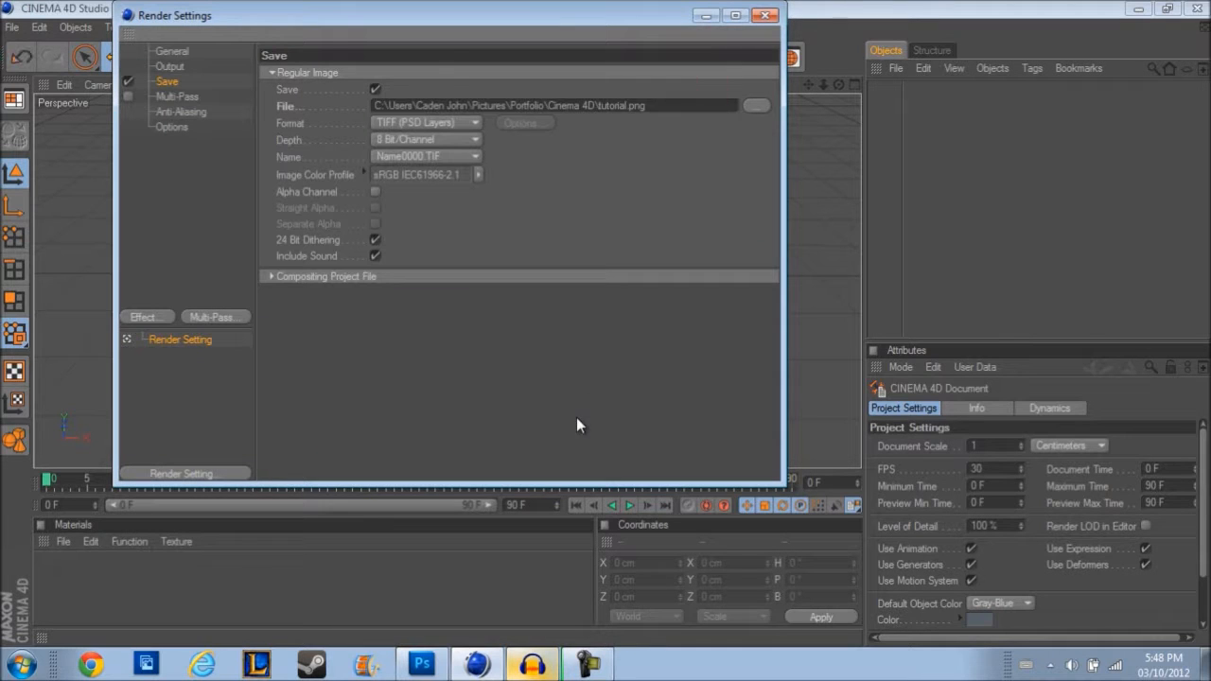
Step: Set the saved image format to PNG and enable the alpha channel
click(426, 123)
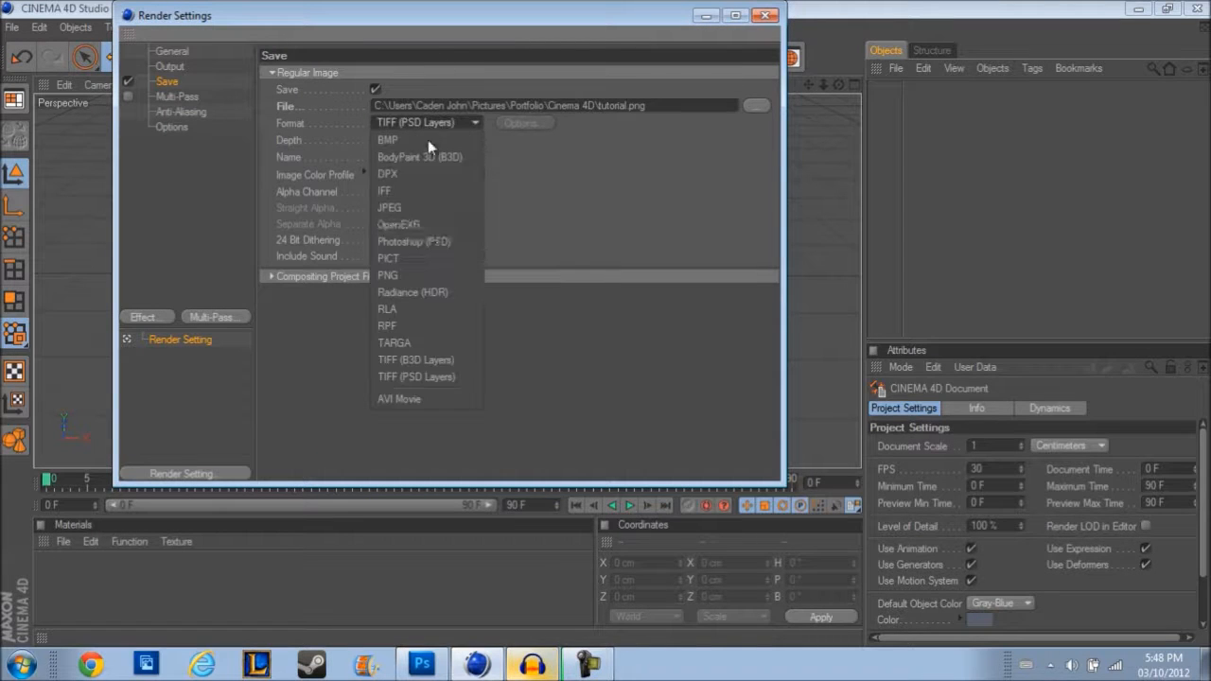
click(426, 268)
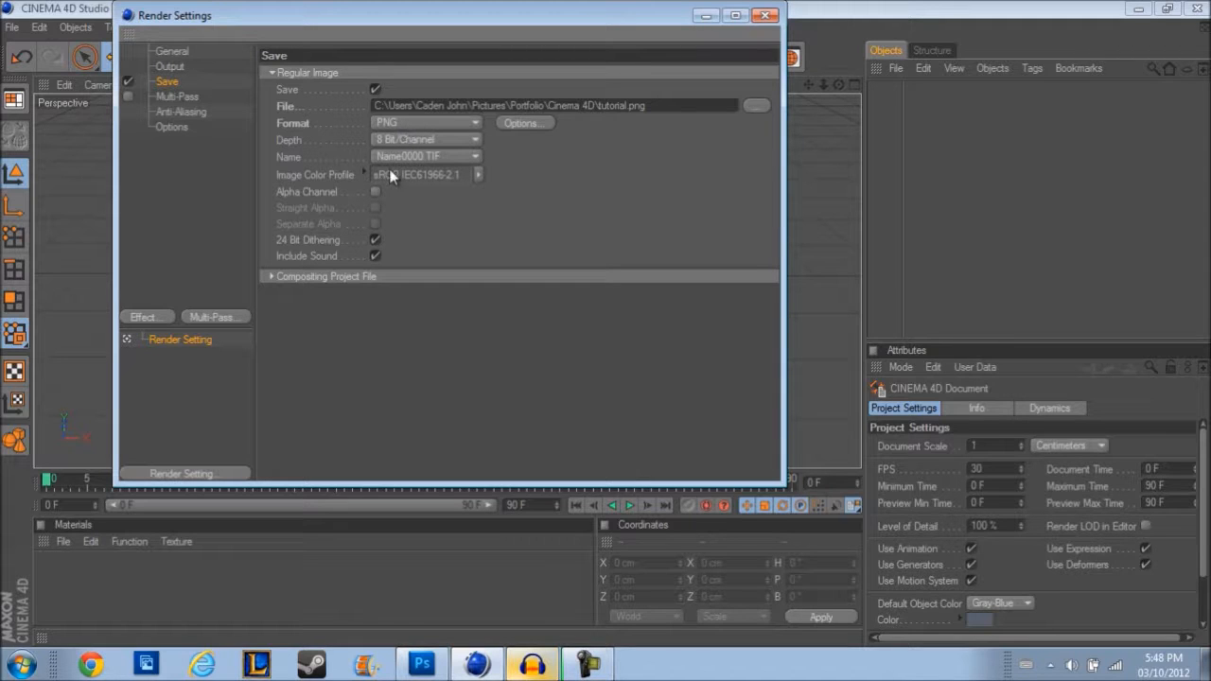
click(376, 192)
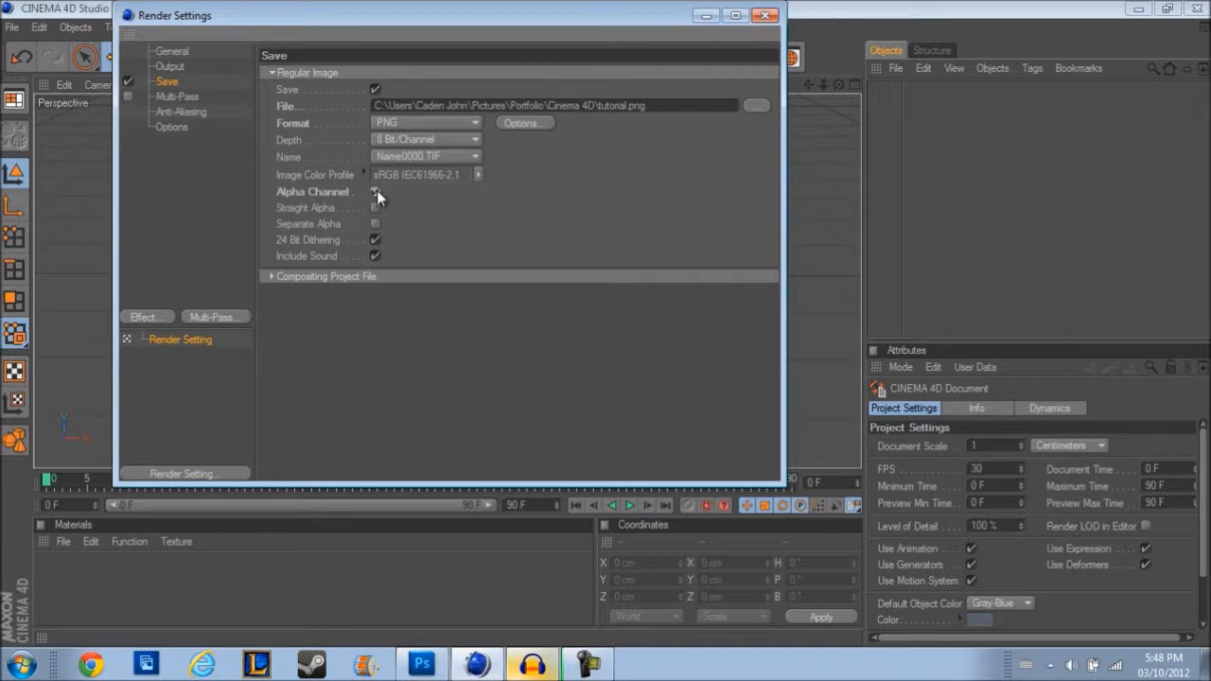
Step: Set the render anti-aliasing to Best and close the render settings
click(198, 97)
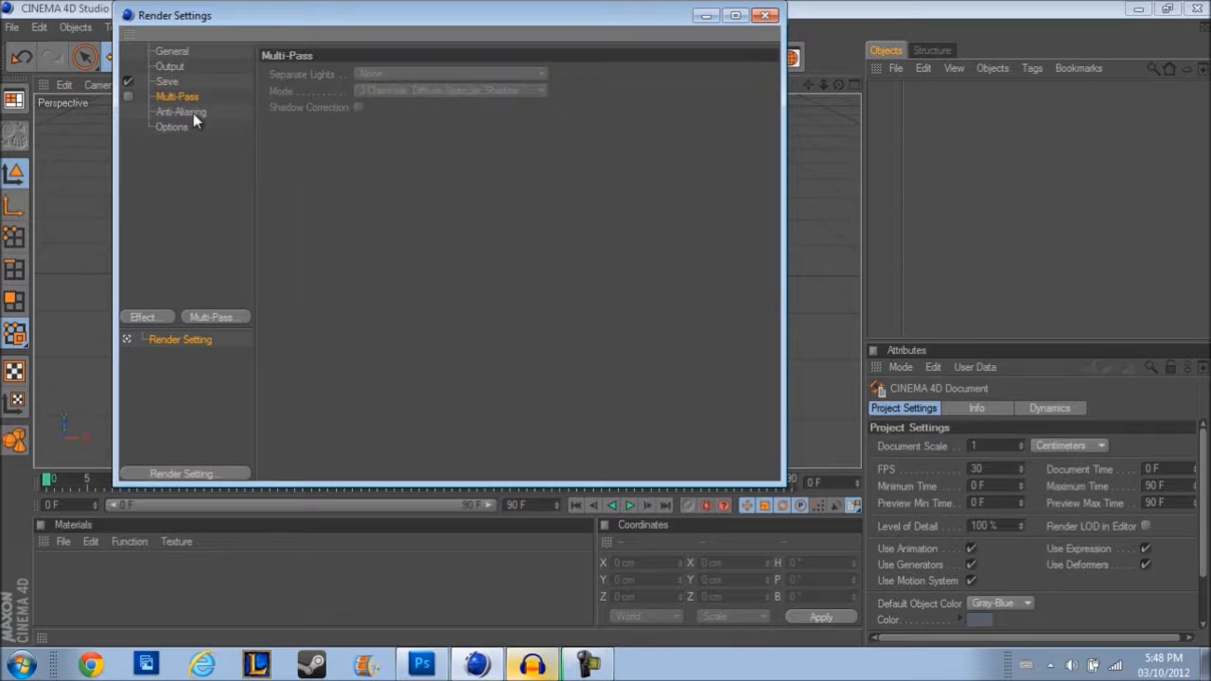
click(193, 113)
click(401, 73)
click(402, 124)
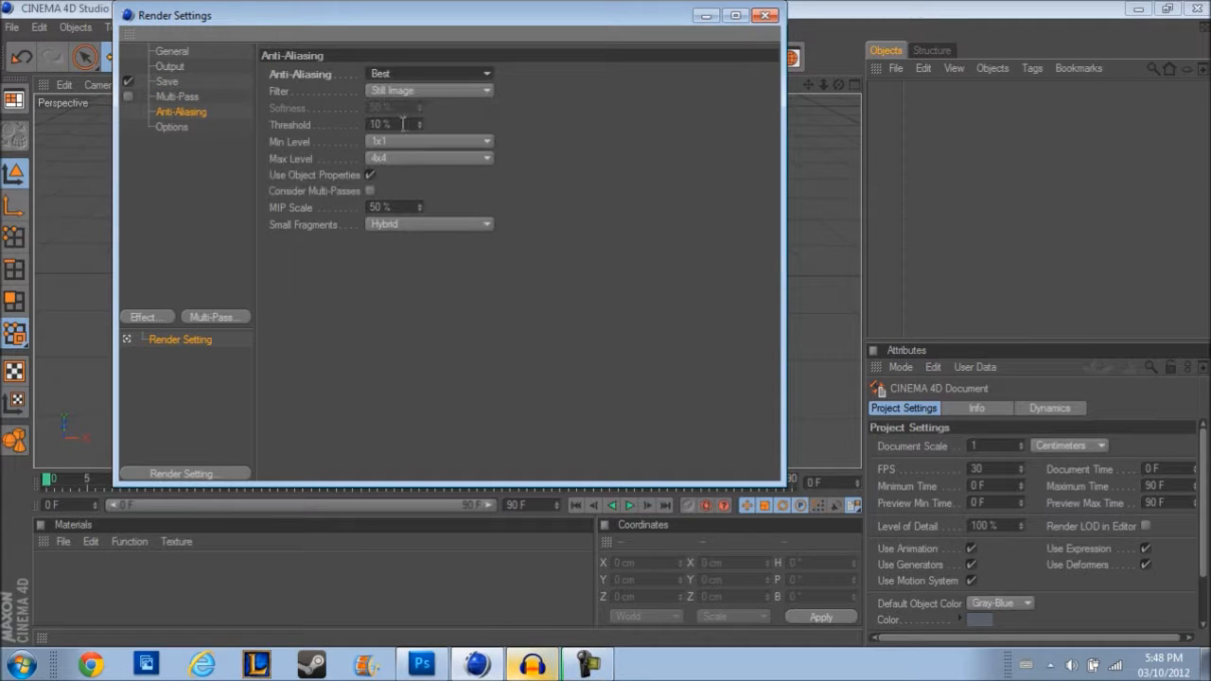
click(766, 16)
Step: Add a MoText object to the scene and set its alignment to Middle
mouse_move(840, 85)
mouse_down()
mouse_move(605, 326)
mouse_move(840, 84)
mouse_up()
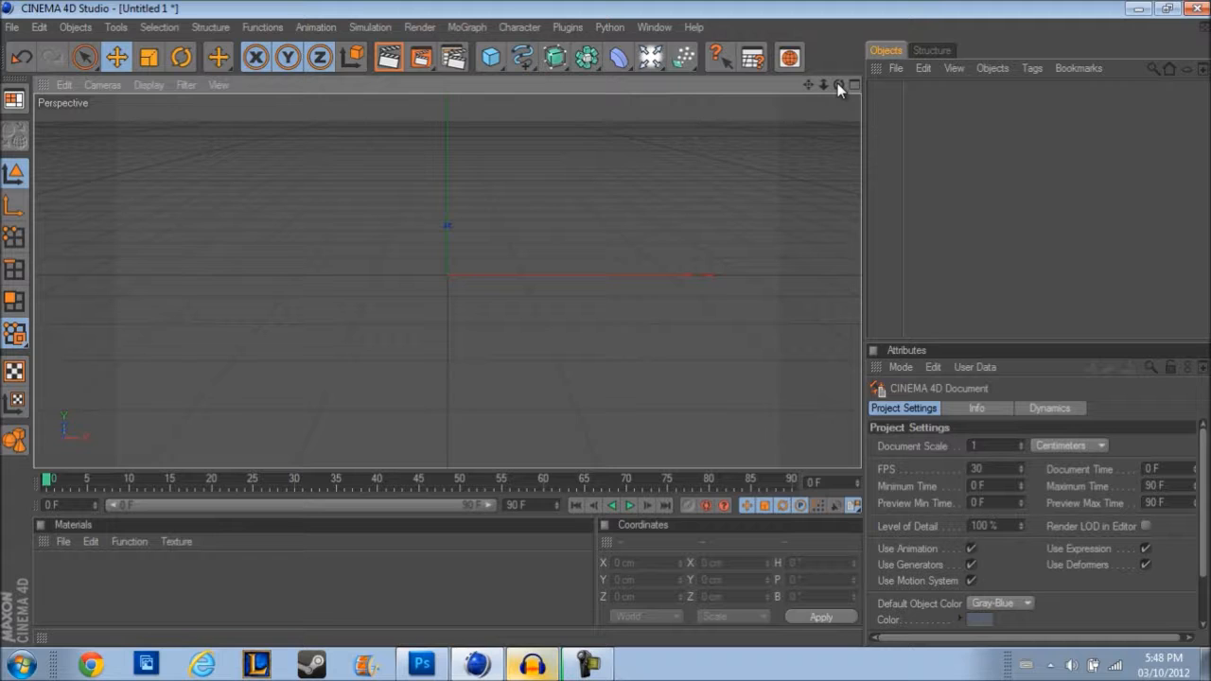
click(468, 27)
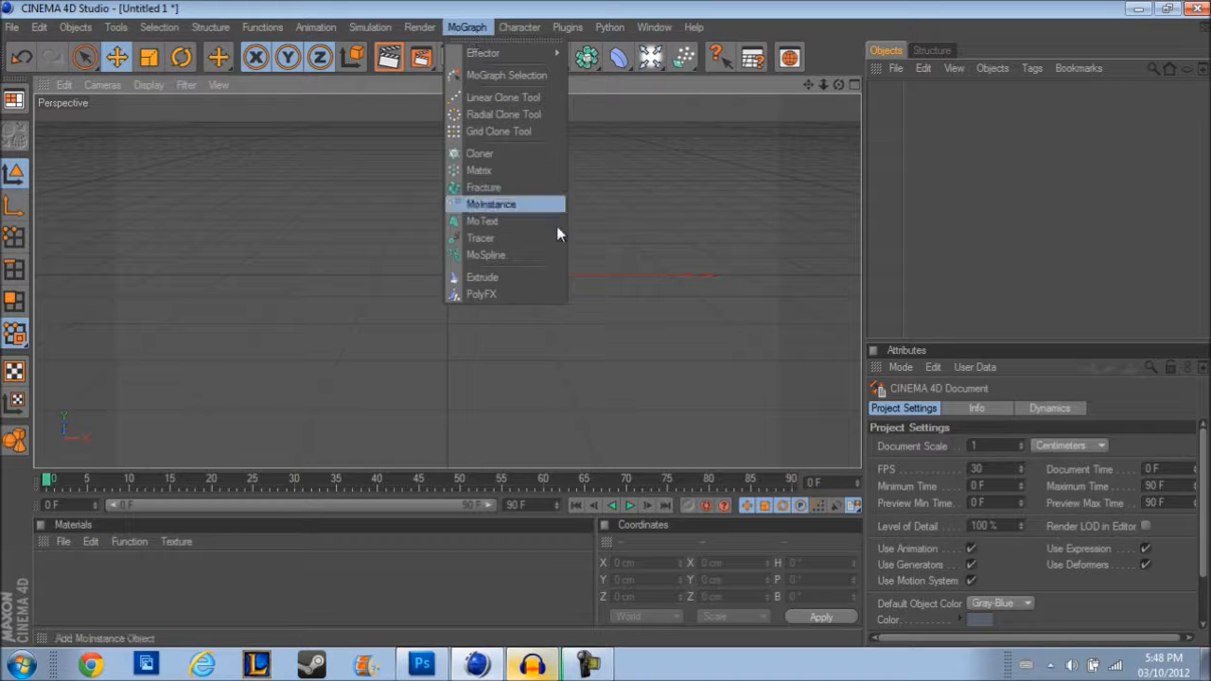
click(499, 222)
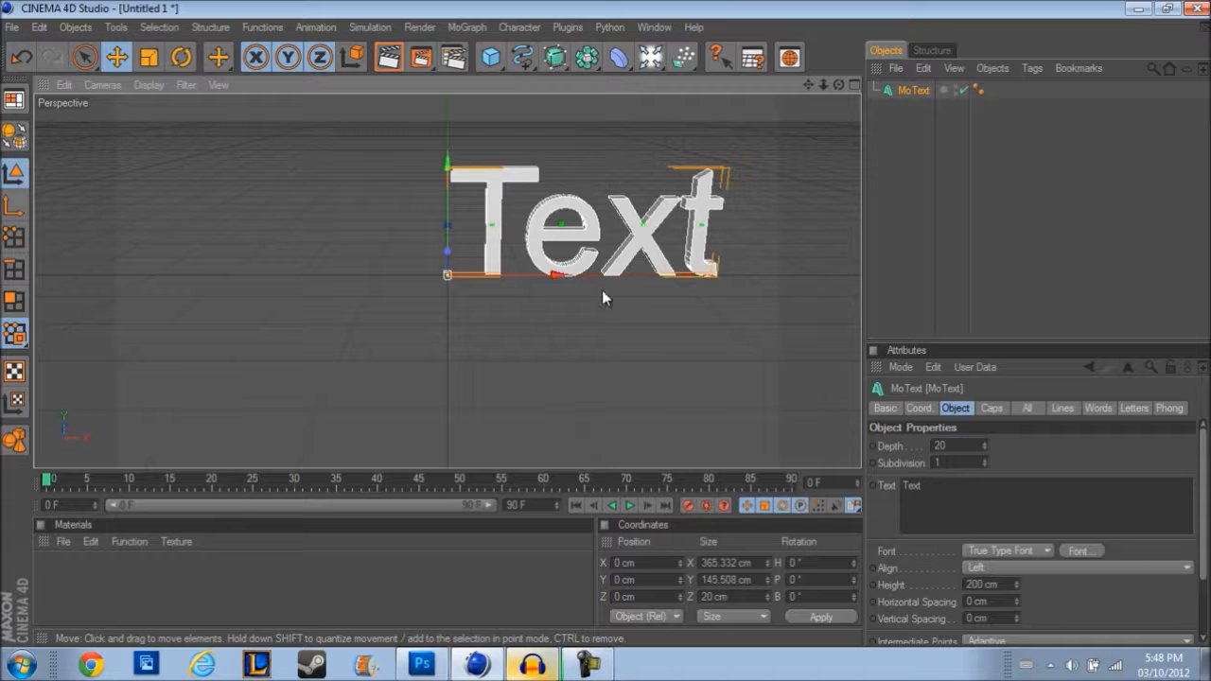
click(1028, 566)
click(1009, 602)
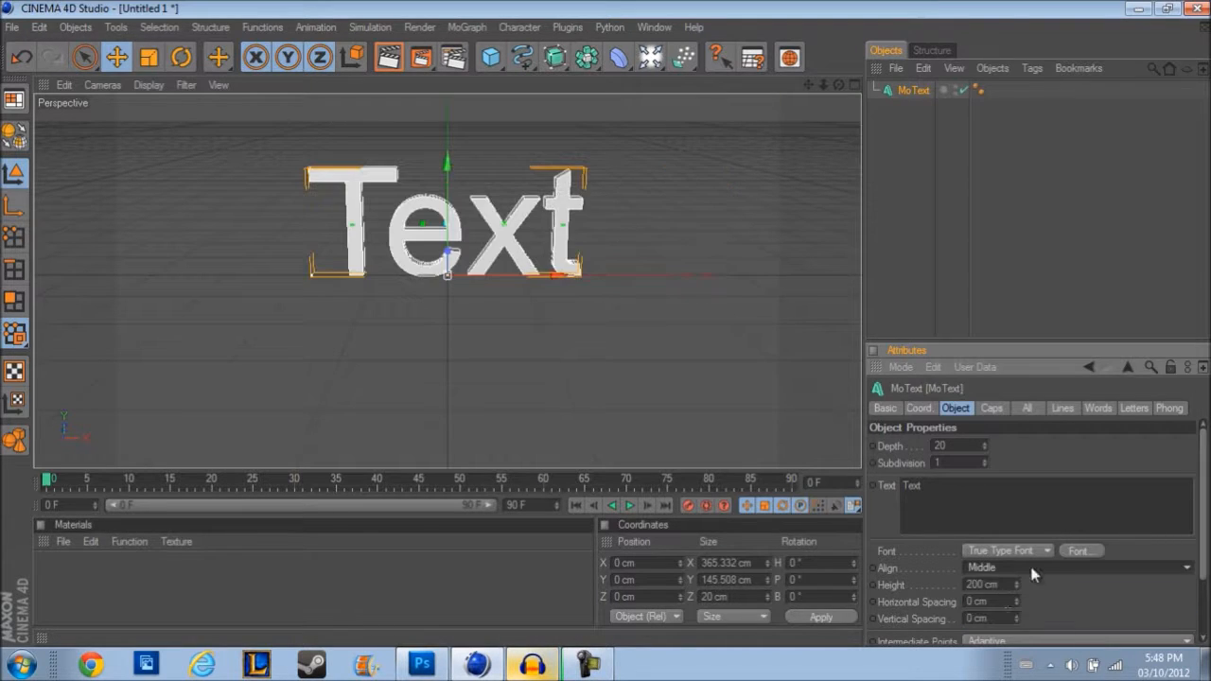
Step: Change the MoText font to Cafe Nero M54
click(1072, 550)
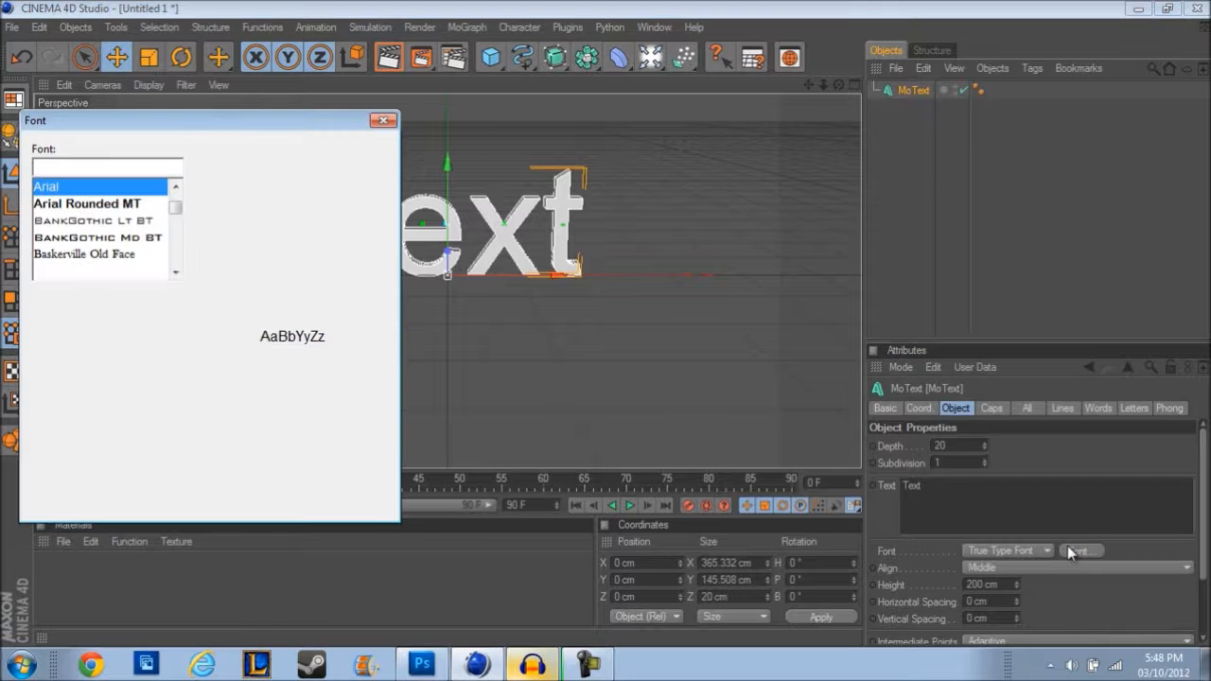
click(77, 236)
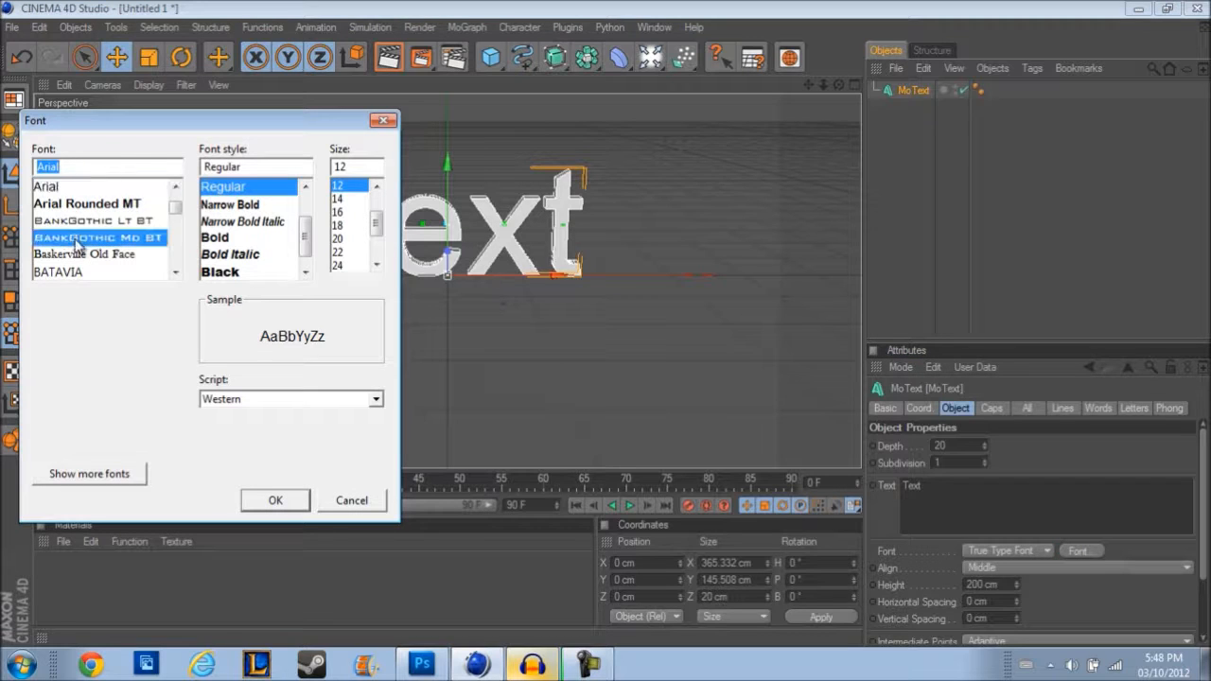
scroll(91, 242, down, 1)
scroll(92, 242, down, 5)
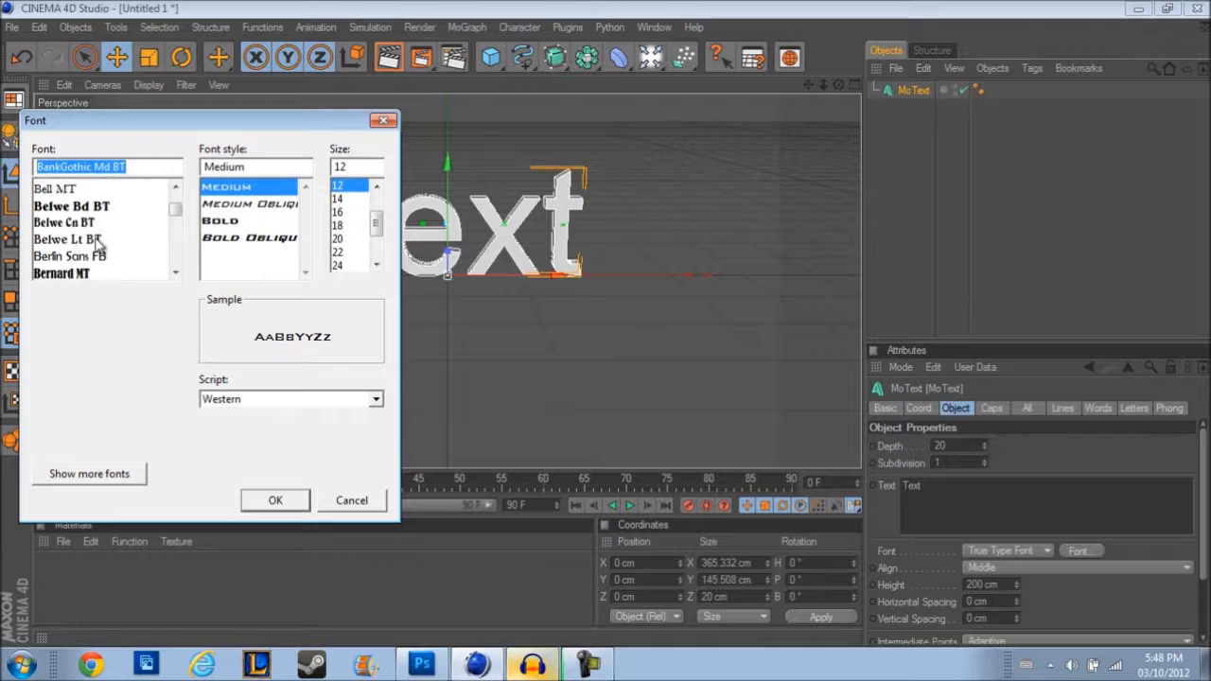
scroll(102, 248, down, 4)
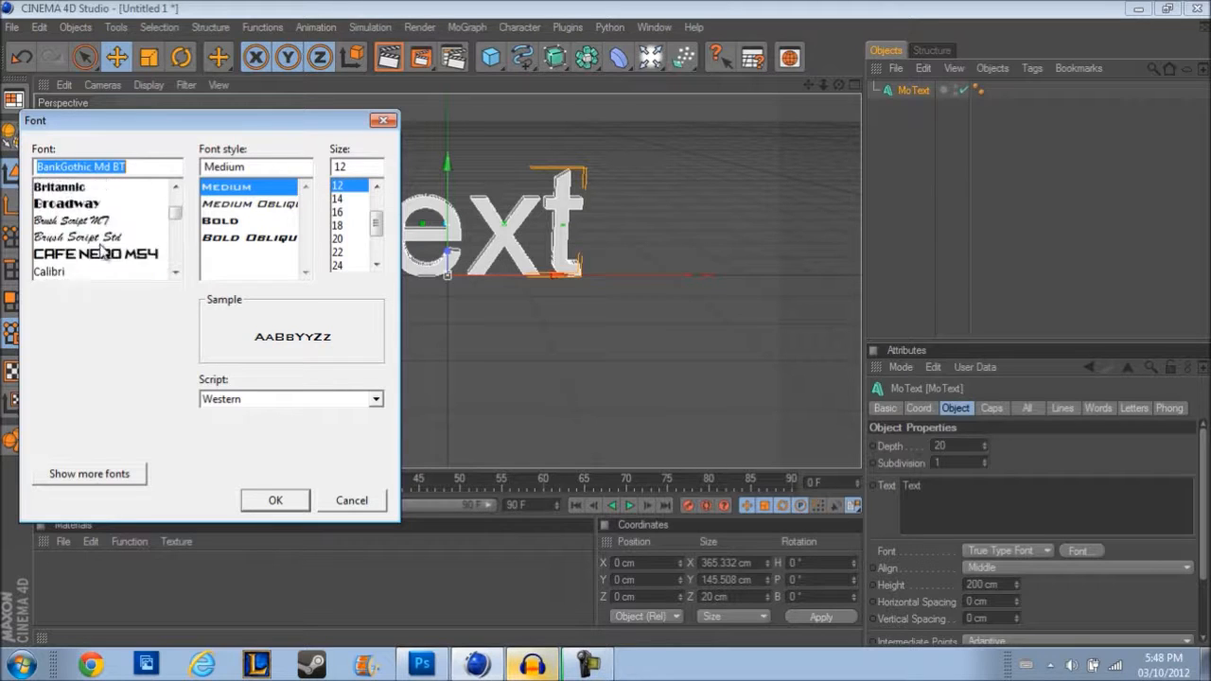
click(99, 203)
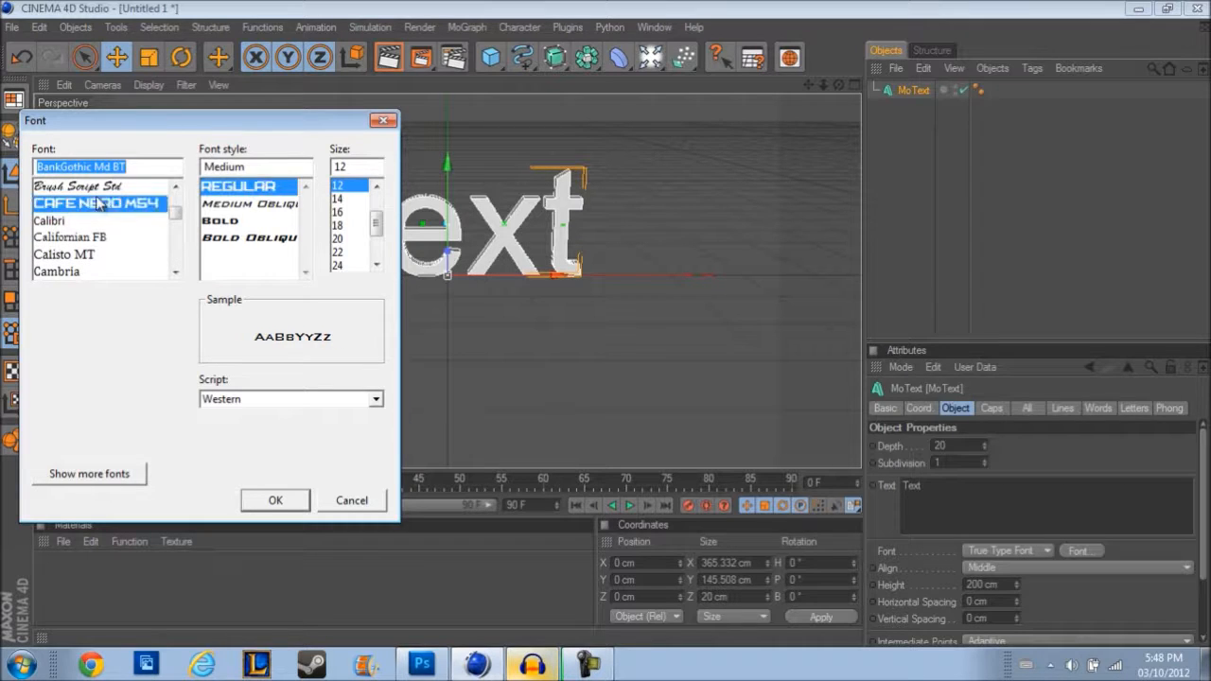
click(281, 506)
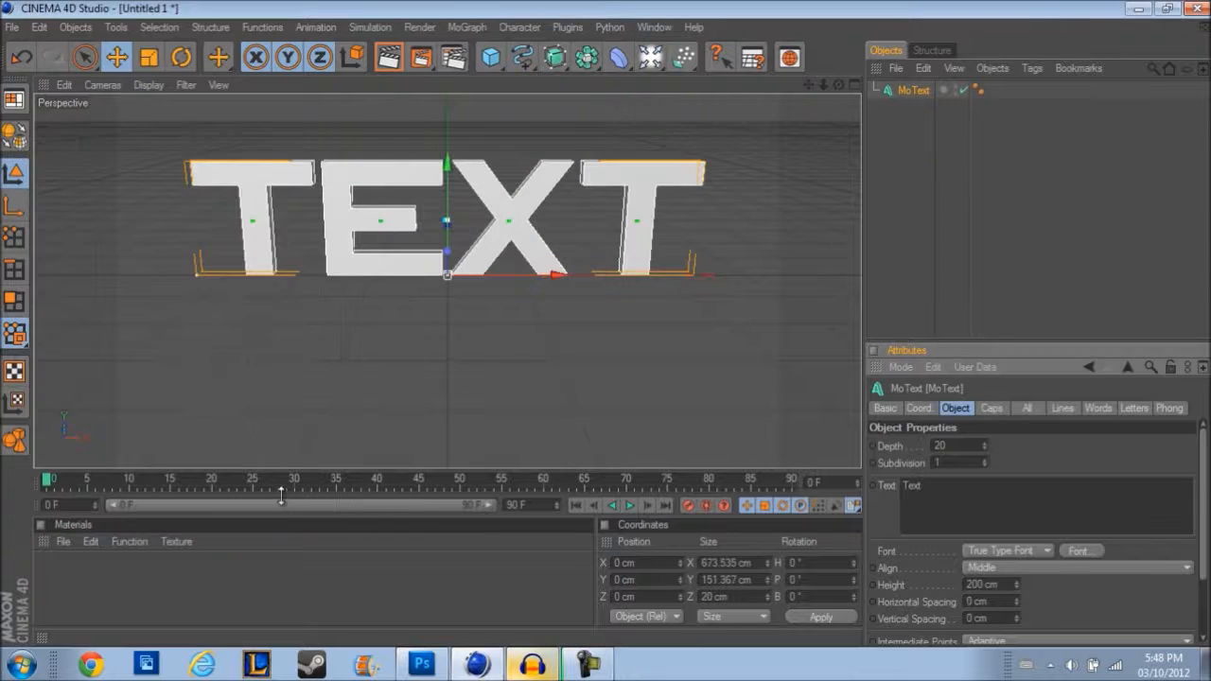
Step: Set the extrusion depth of the MoText to 85
drag(970, 445, 862, 446)
text(25)
key(BackSpace)
key(BackSpace)
text(85)
key(Return)
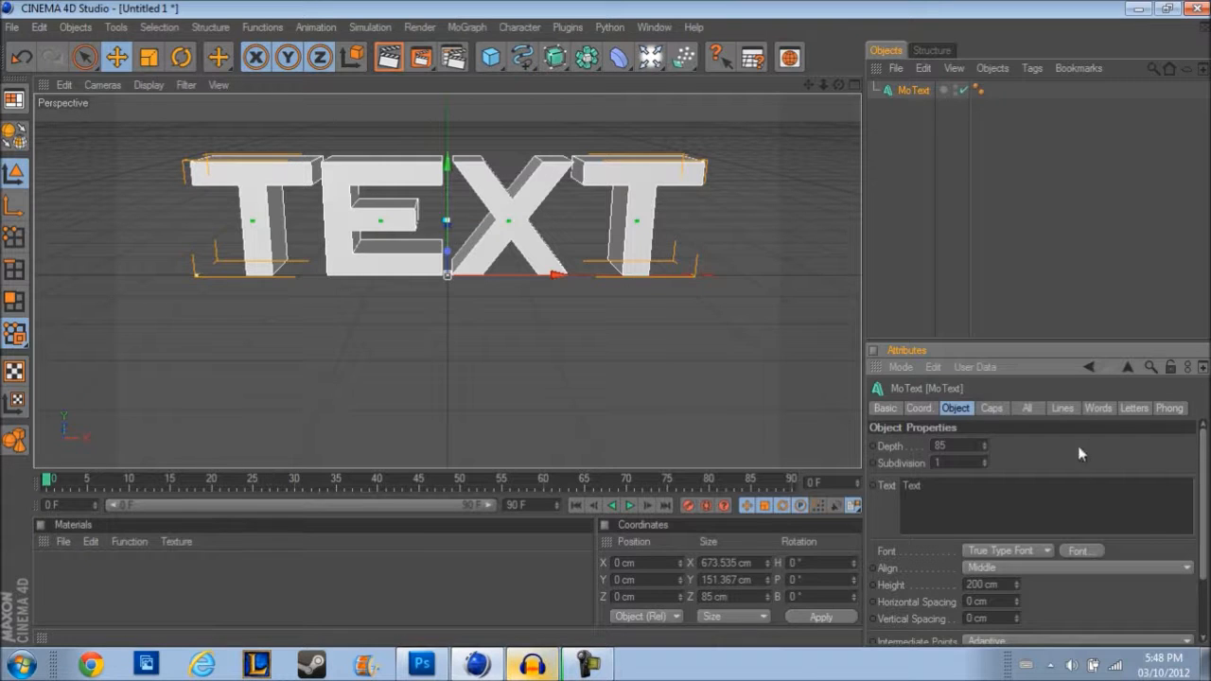
Step: Create a new material and set its color to pure red (R 255, G 0, B 0)
double_click(53, 569)
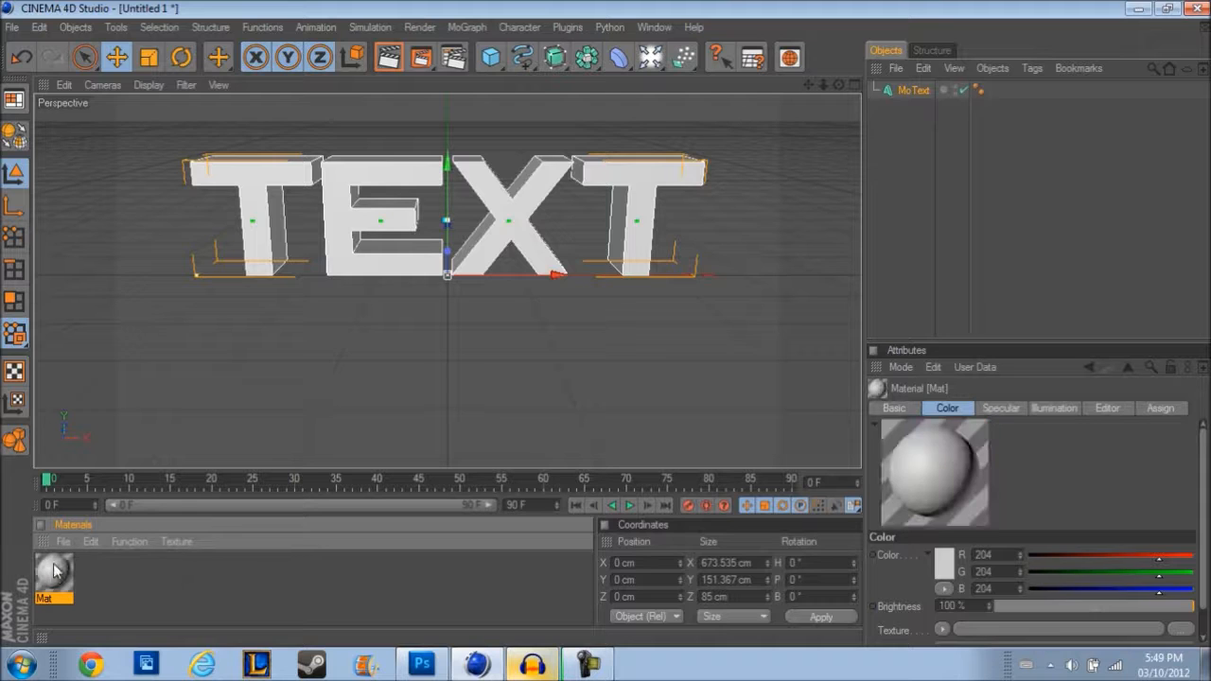
double_click(54, 570)
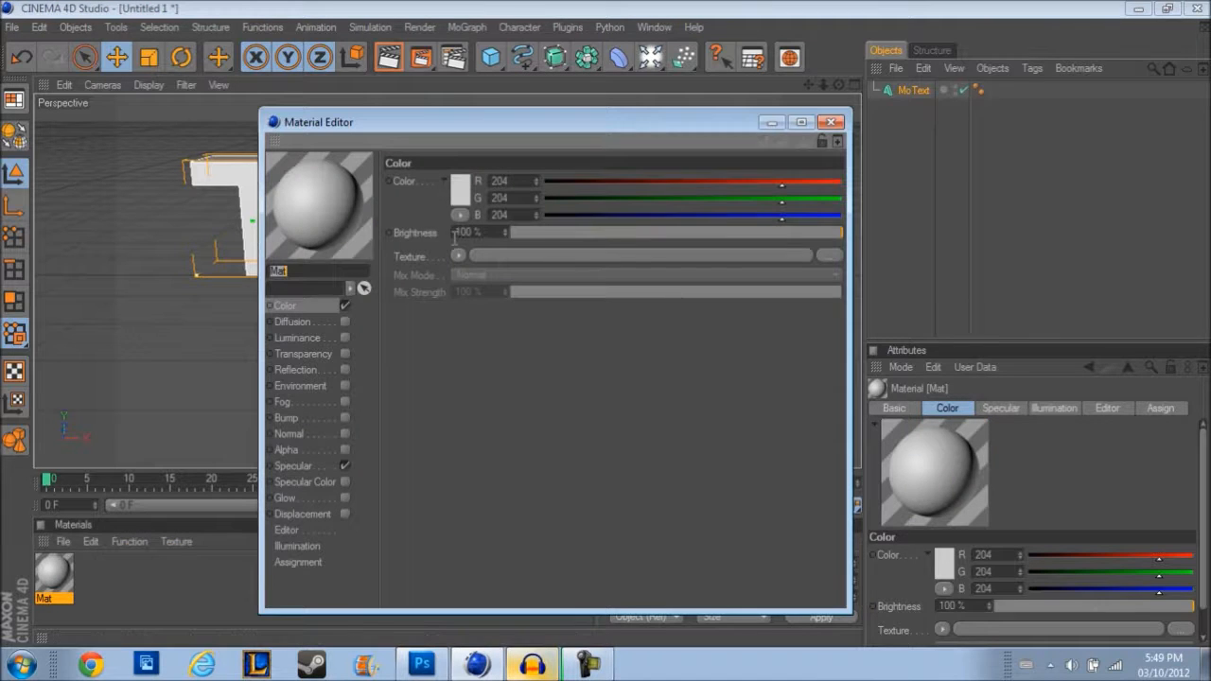
click(459, 190)
drag(447, 169, 491, 121)
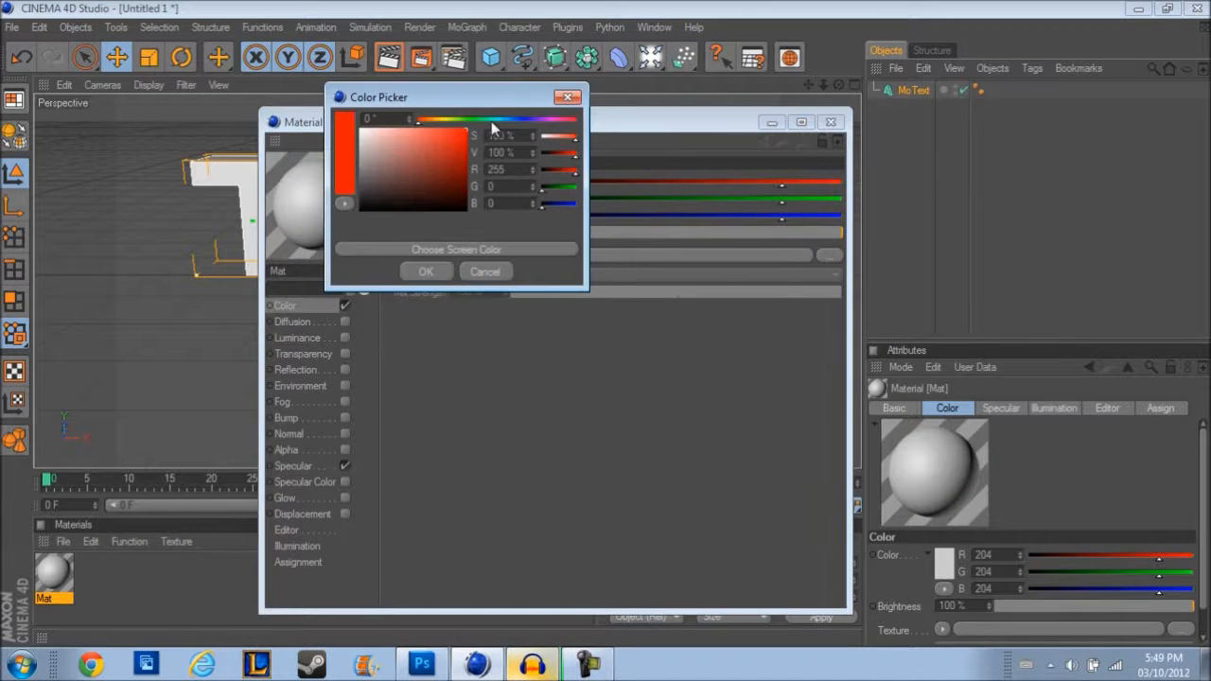
click(428, 273)
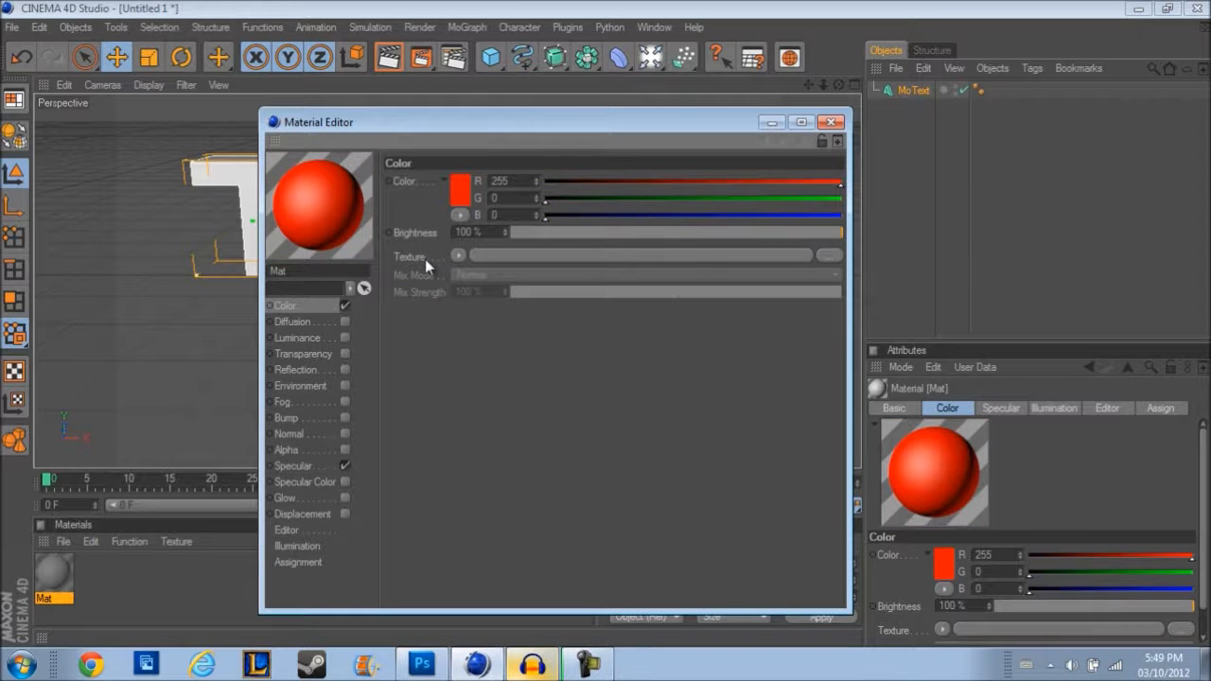
Step: Enable reflection on the red material with 25 % brightness and apply the material to the text
click(345, 354)
click(346, 369)
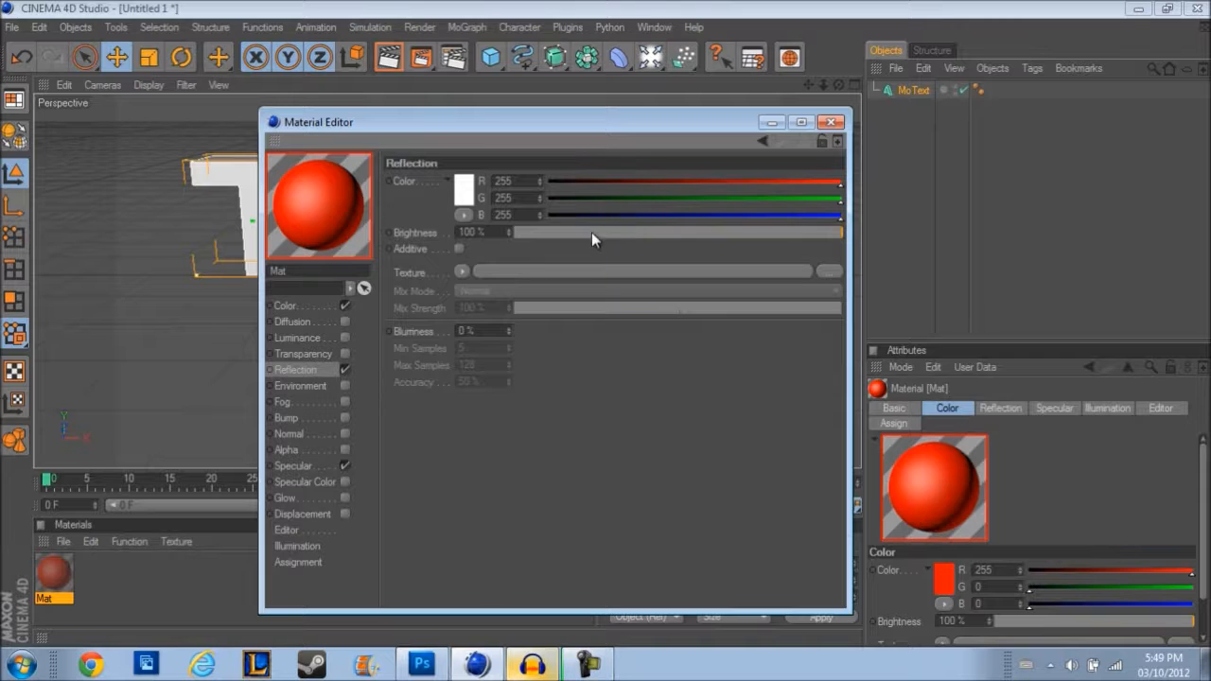
click(591, 233)
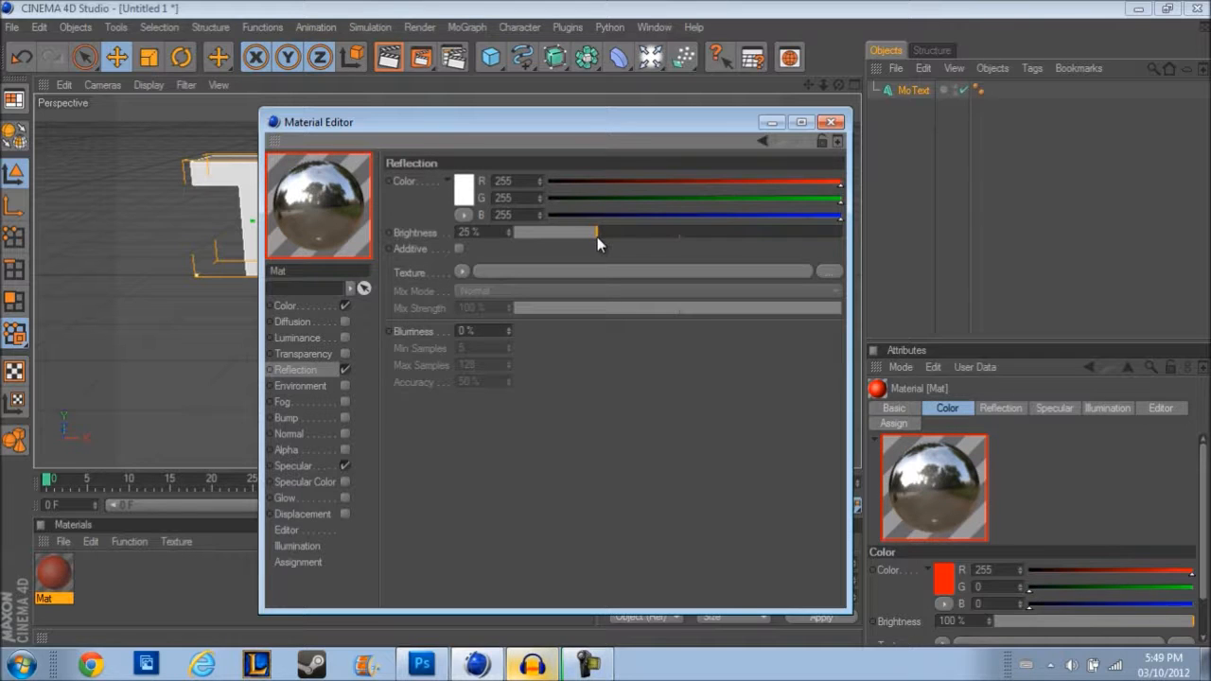
click(830, 124)
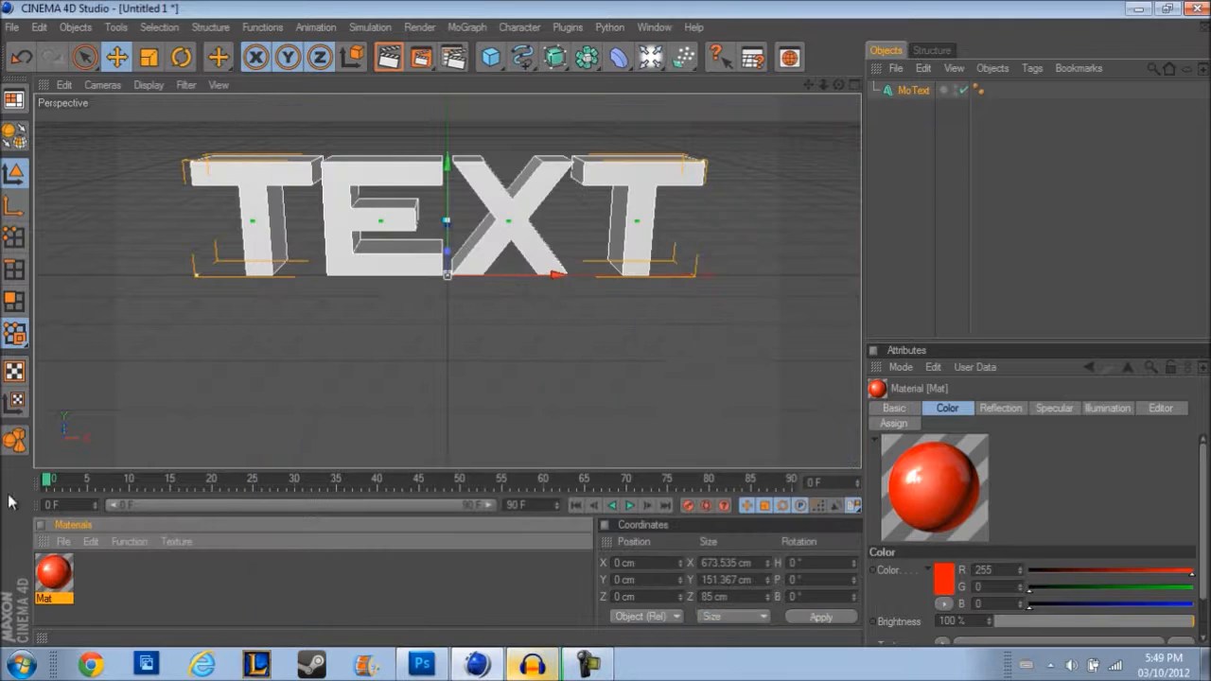
drag(59, 591, 276, 228)
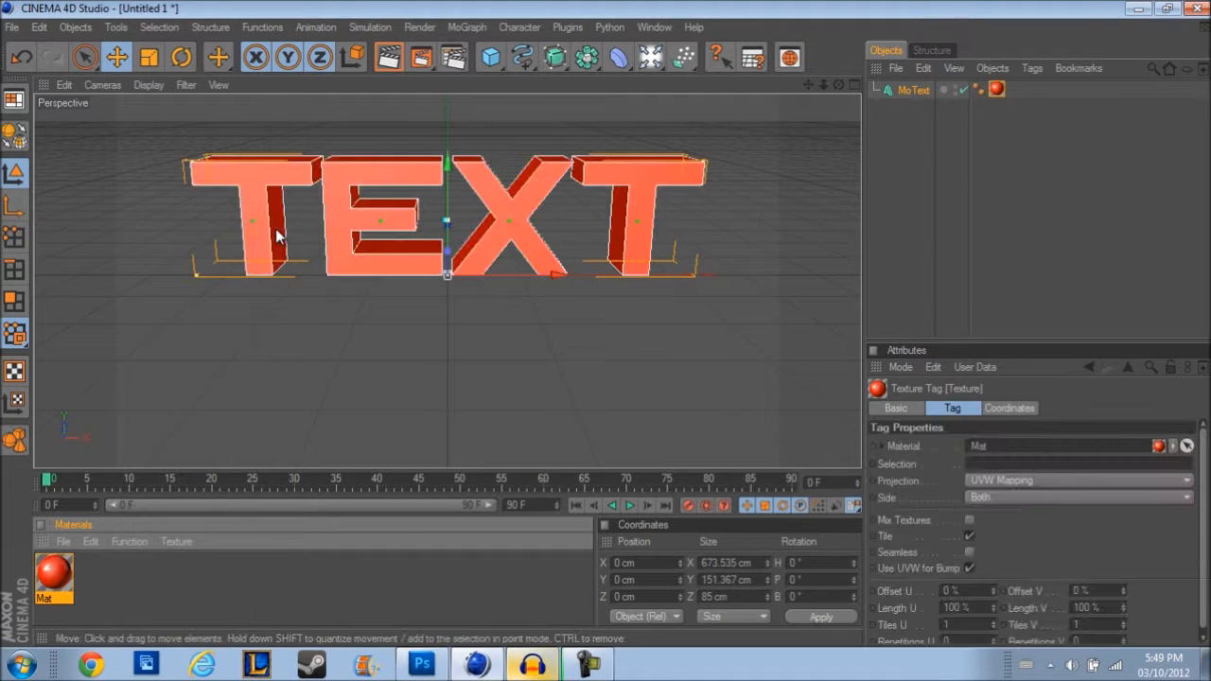
Step: Render a preview of the red text in the perspective view
click(389, 58)
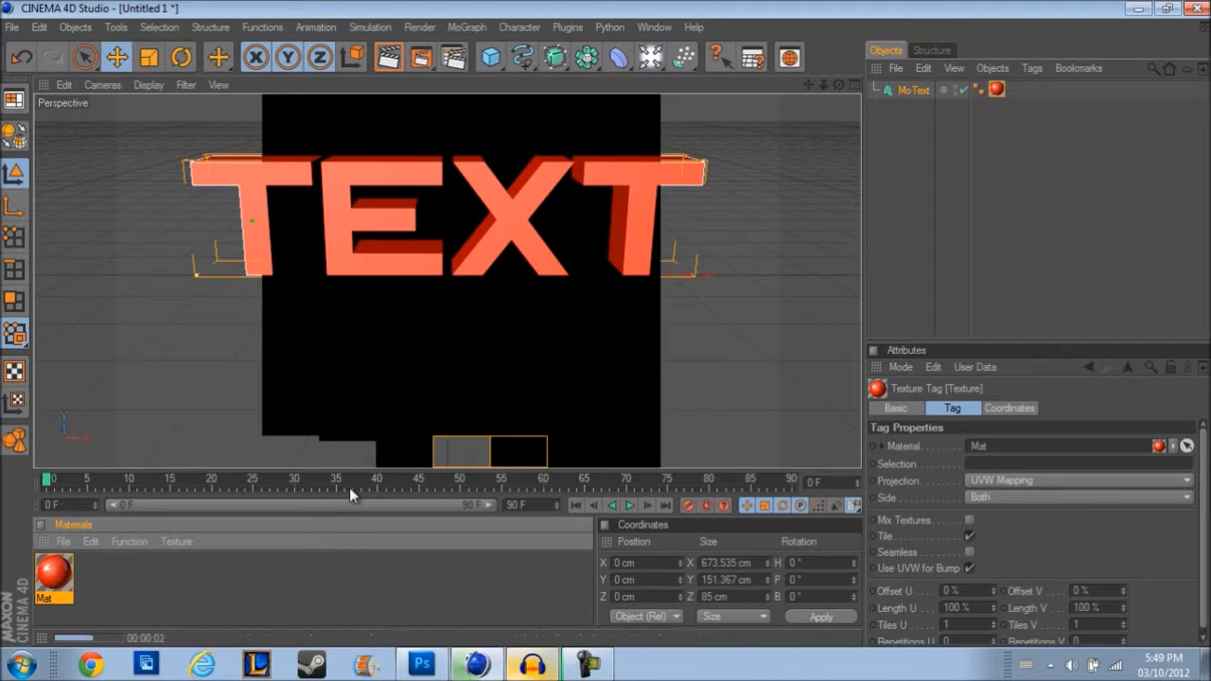
click(264, 423)
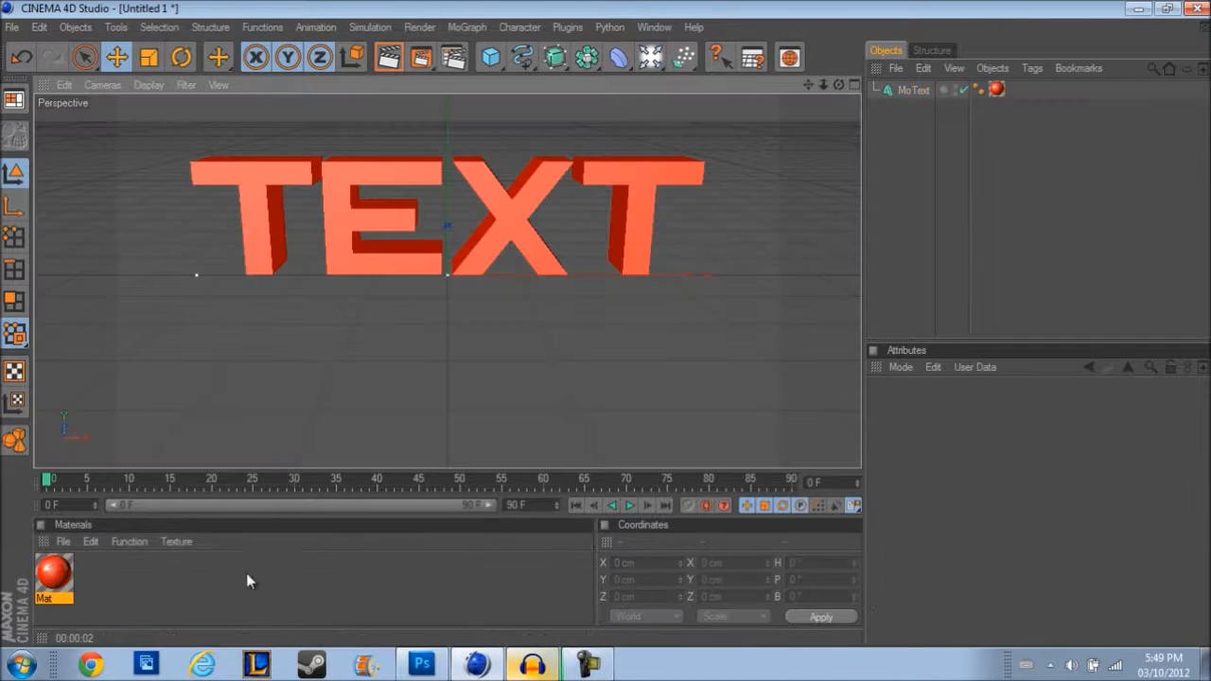
Step: Duplicate the MoText object and remove the red material from the copy
click(913, 89)
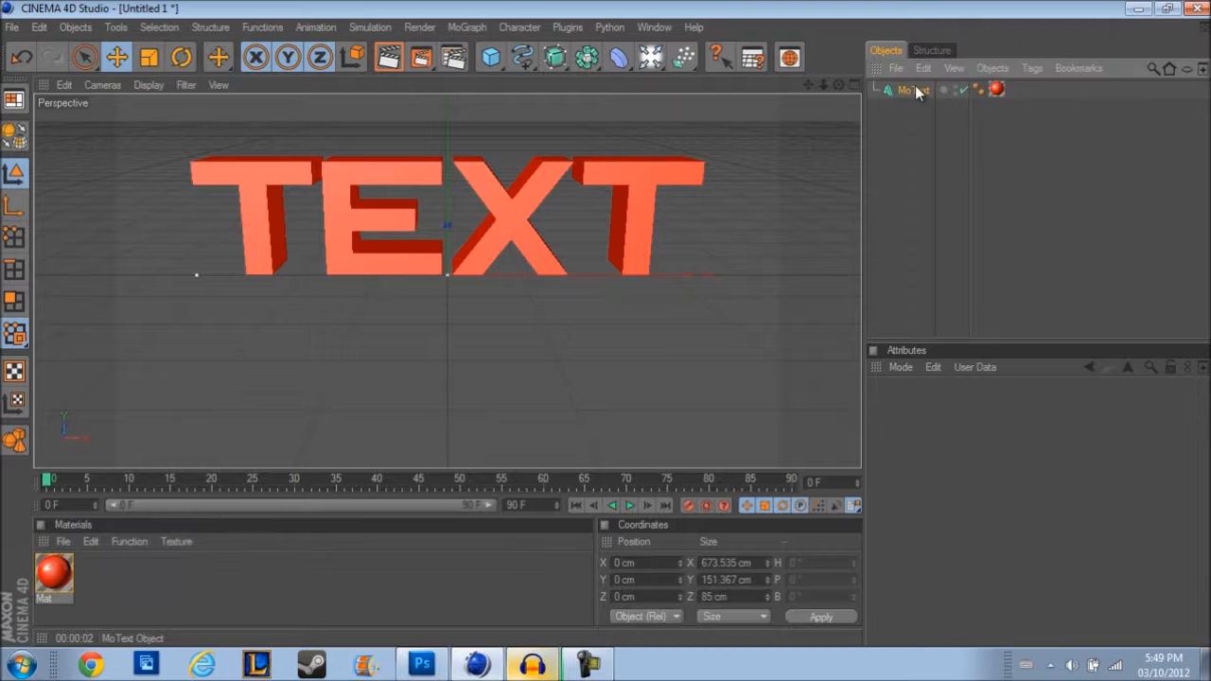
click(923, 68)
click(920, 148)
click(924, 69)
click(970, 167)
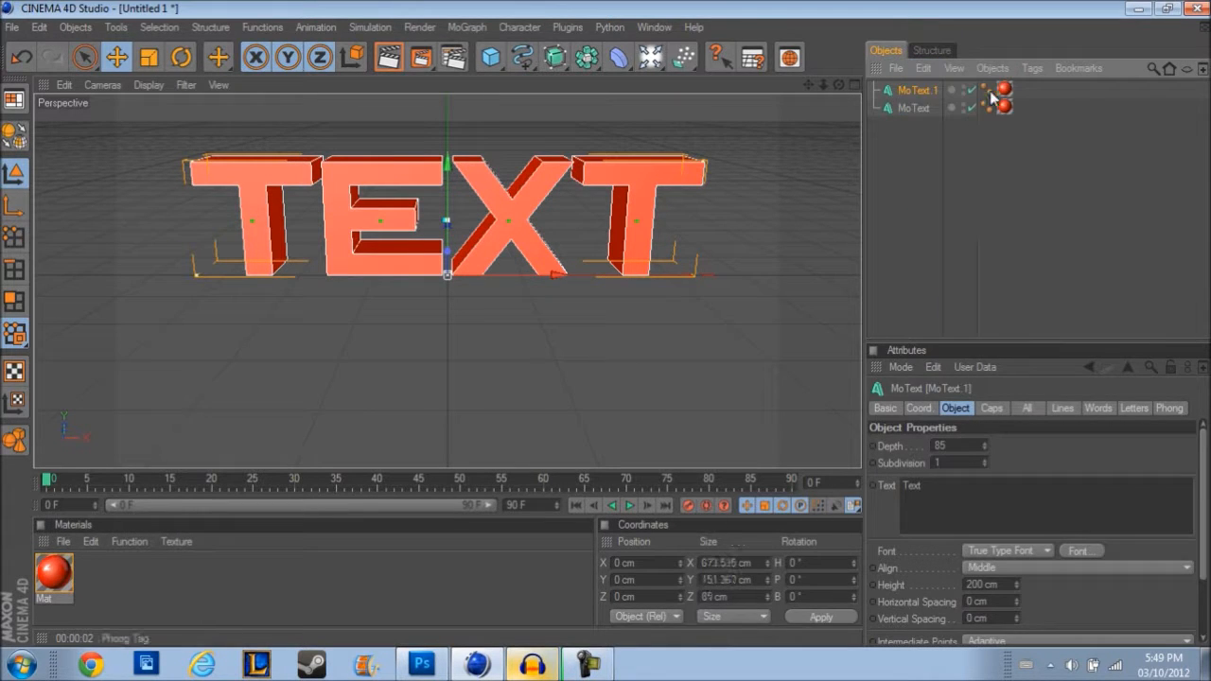
click(1005, 91)
key(Delete)
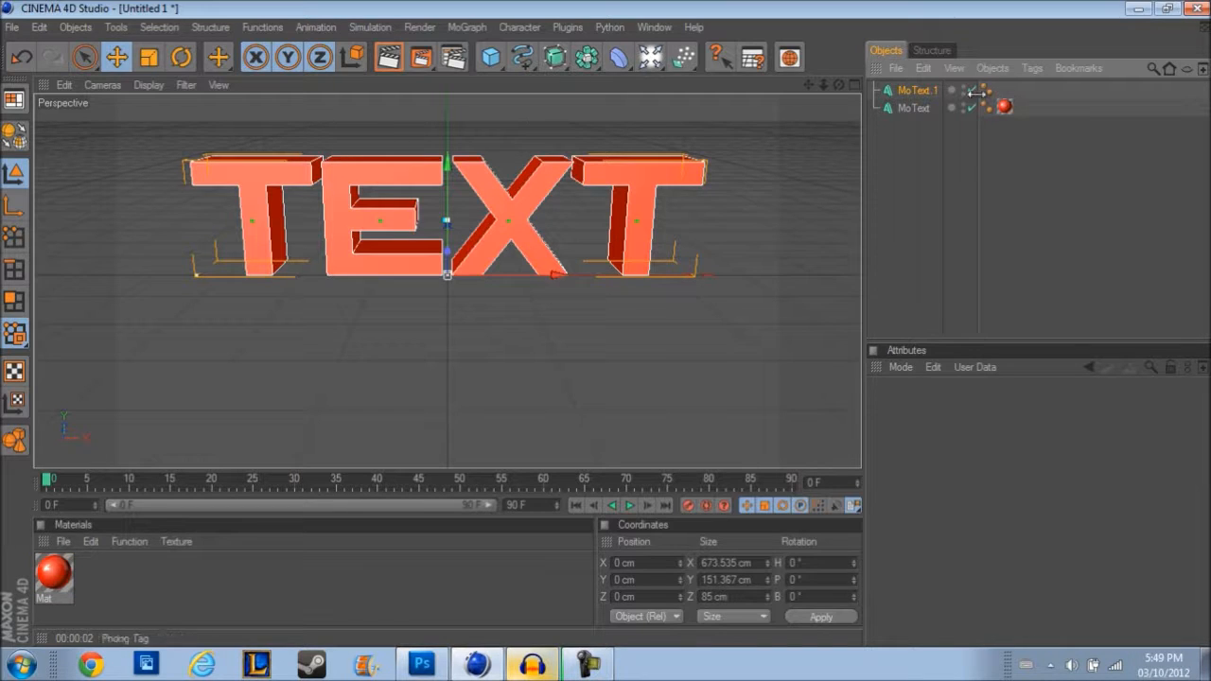
Step: Create a second material and set its color to black (R 0, G 0, B 0)
double_click(138, 582)
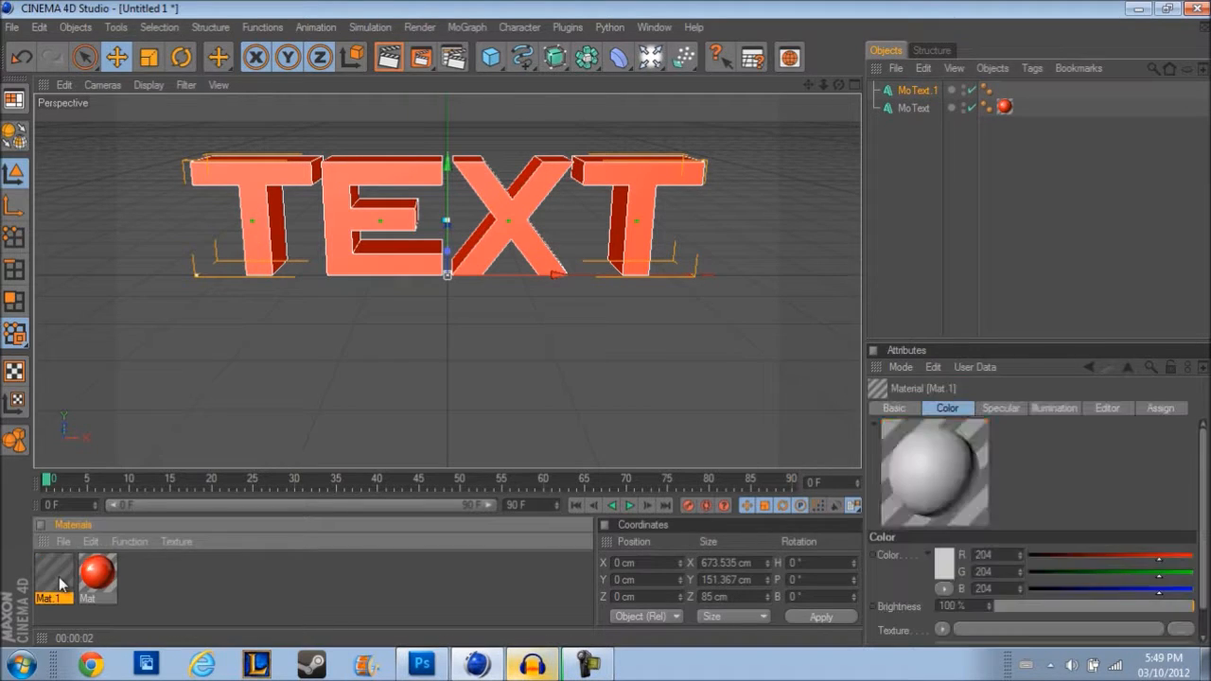
double_click(59, 577)
click(307, 304)
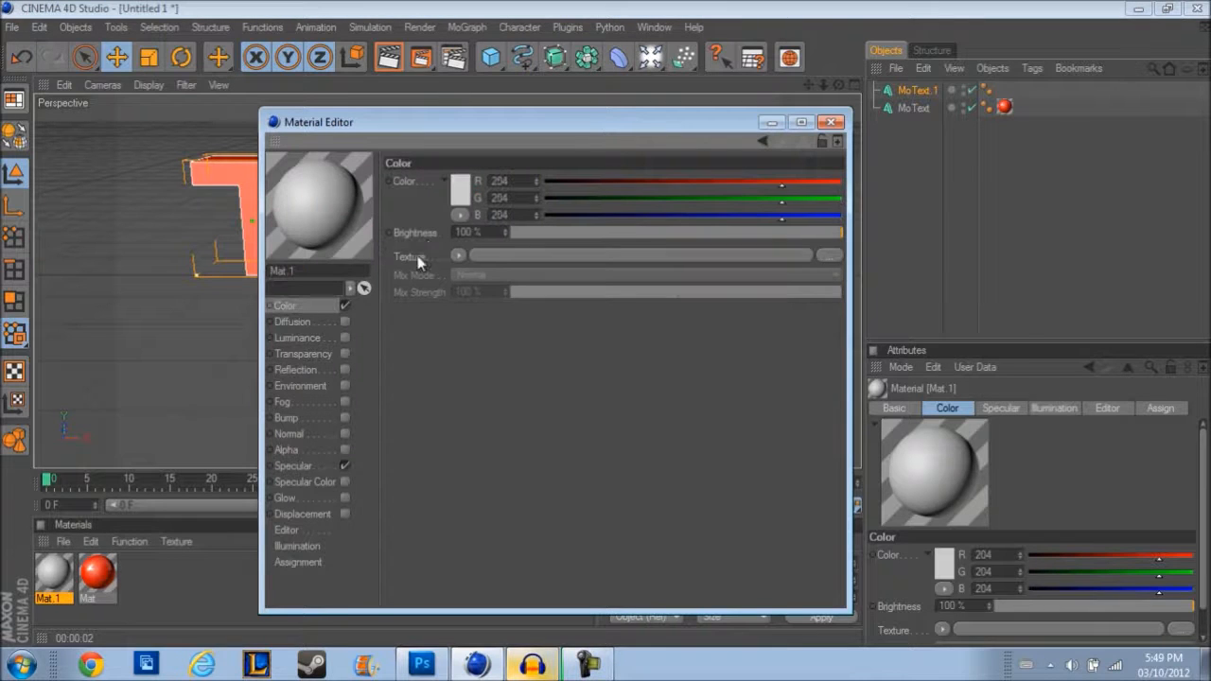
click(462, 191)
click(461, 192)
click(444, 273)
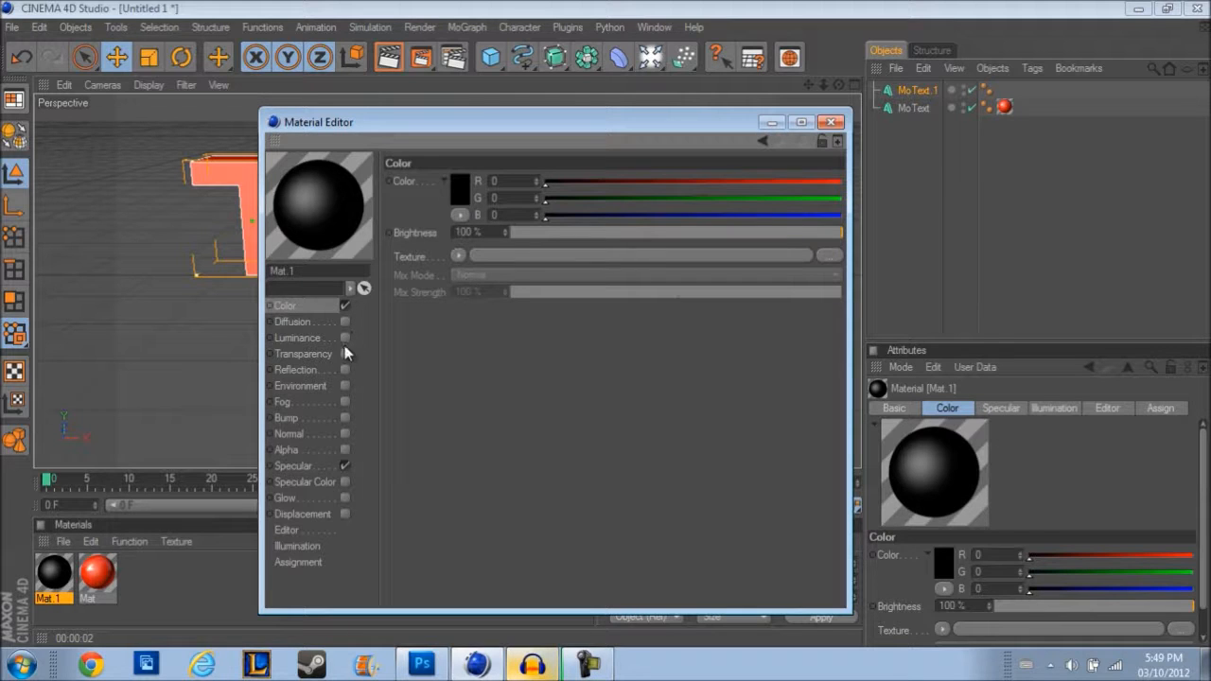
Step: Enable reflection at 25 % brightness and luminance at 8 % brightness on the black material
click(346, 370)
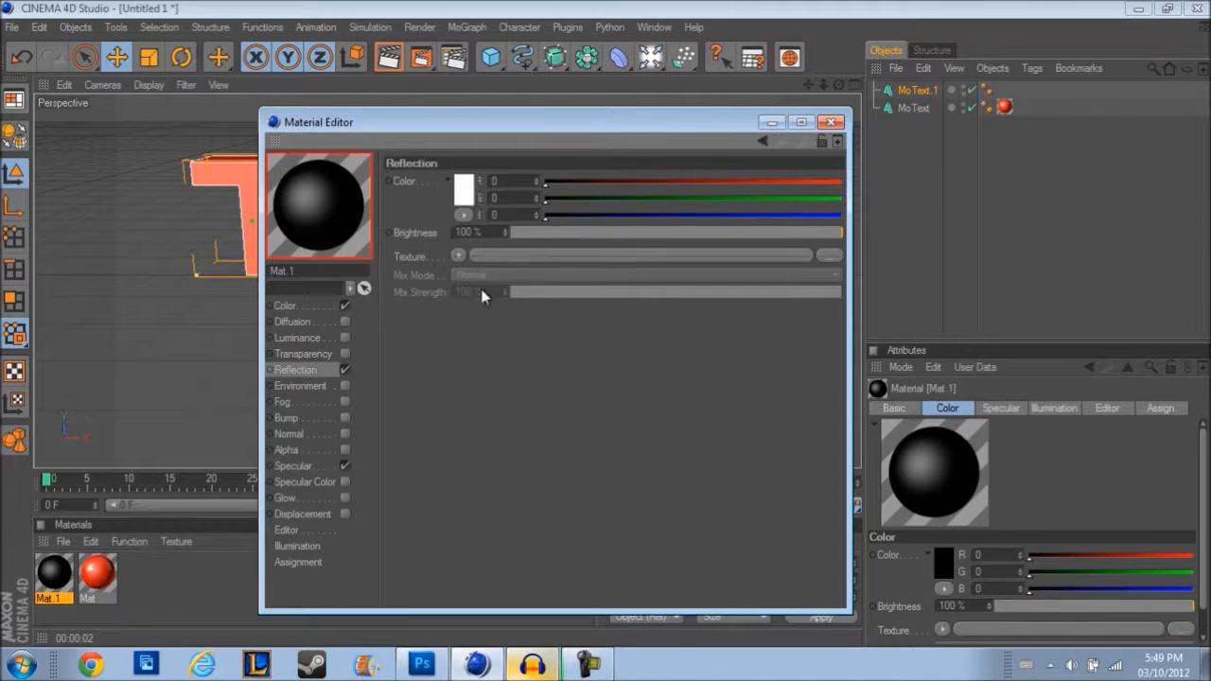
drag(578, 232, 592, 230)
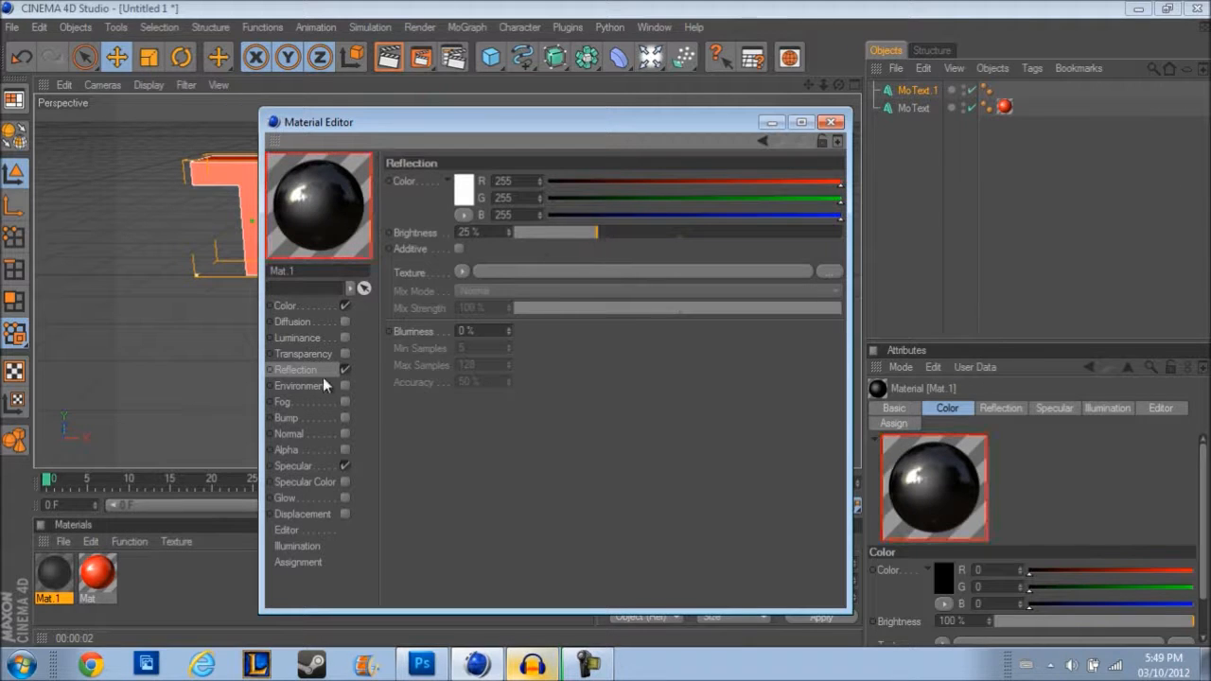
click(344, 338)
click(542, 233)
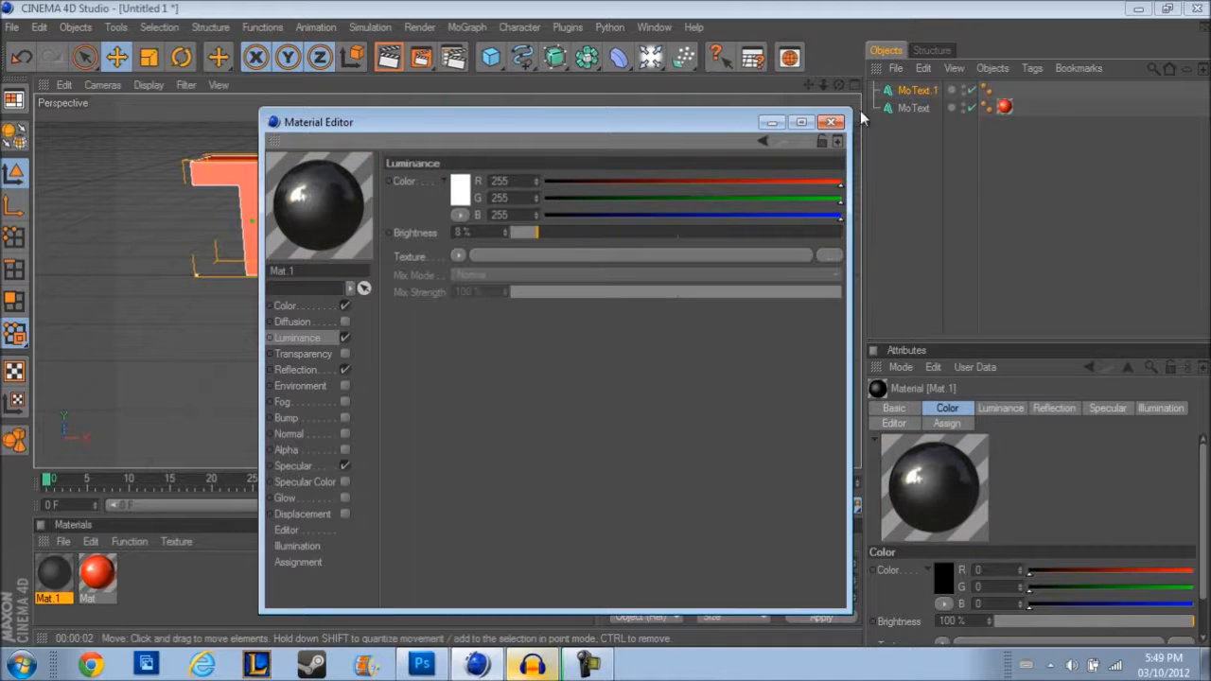
click(830, 122)
Step: Apply the black material to the duplicated text and render a preview of the perspective view
drag(59, 580, 353, 229)
drag(1022, 106, 1007, 90)
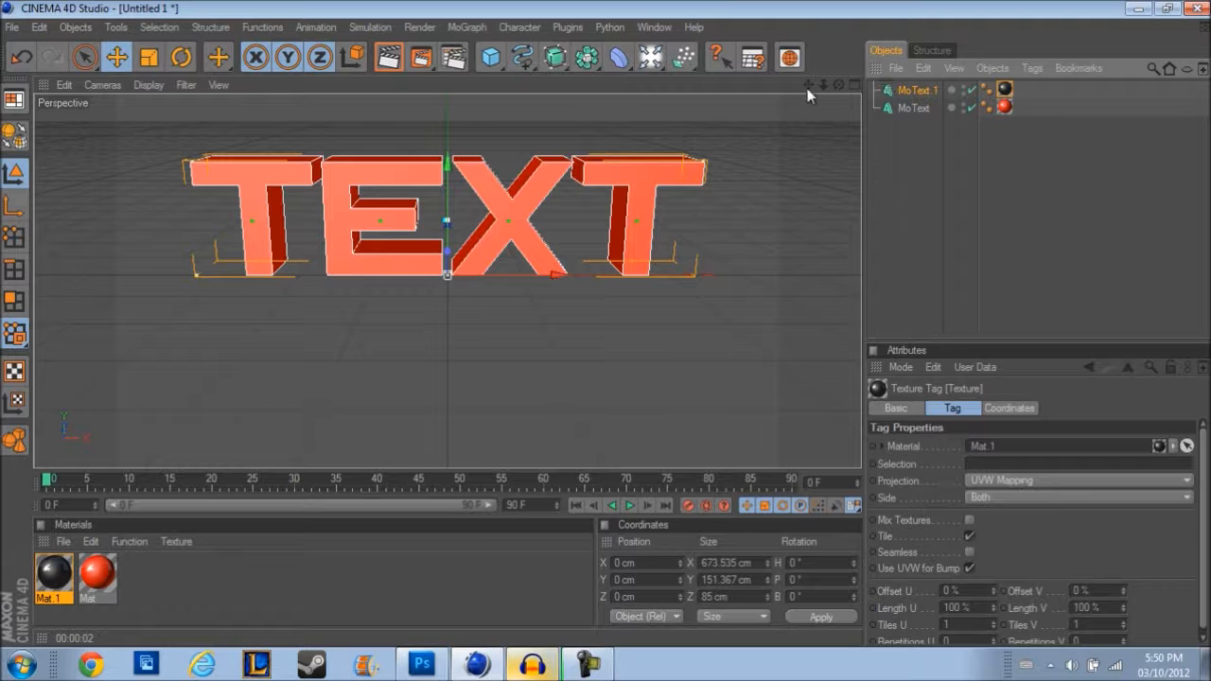
click(855, 87)
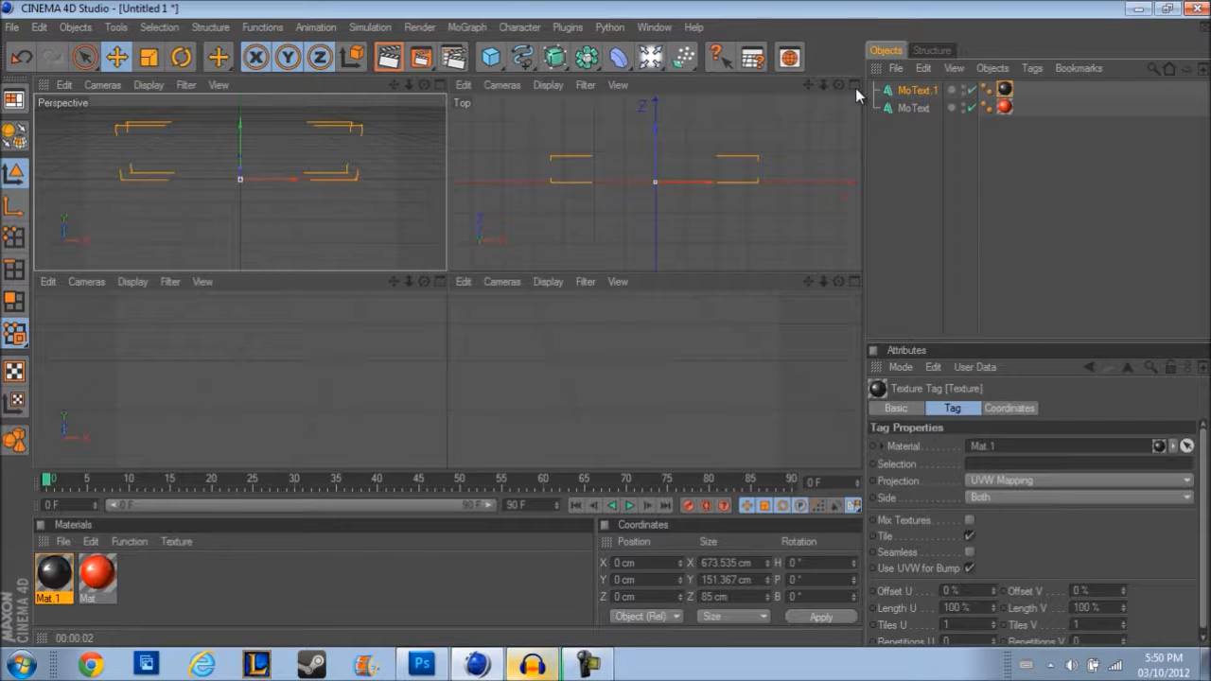
click(441, 85)
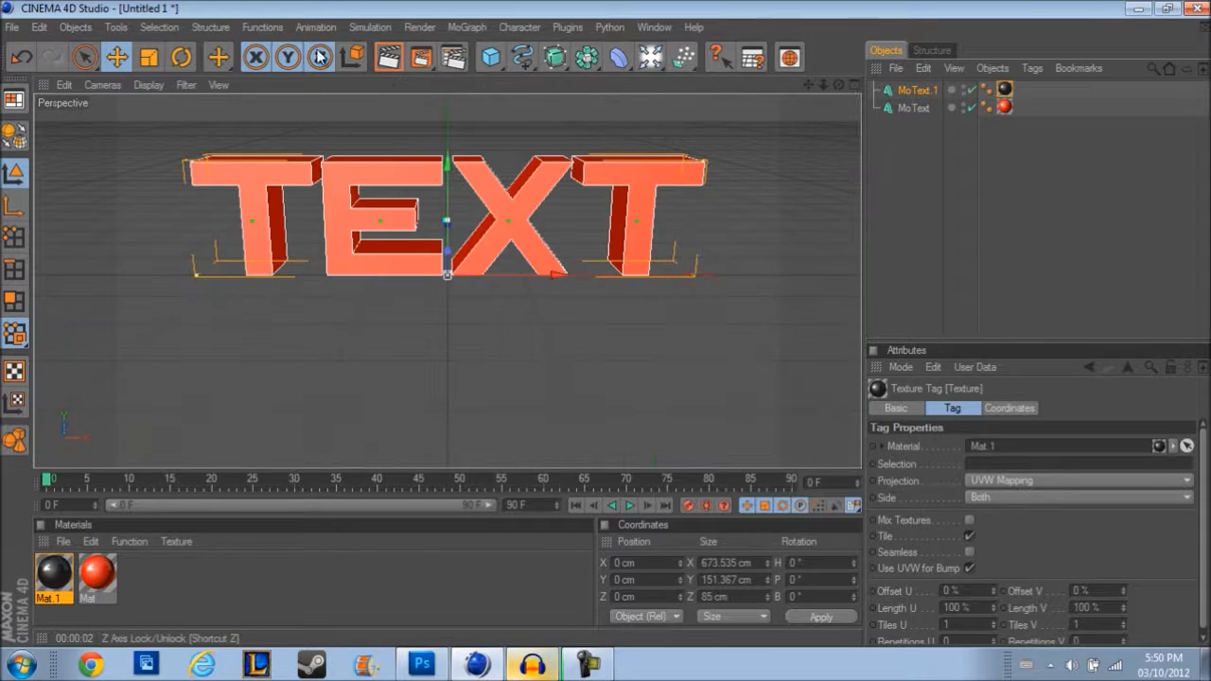
click(391, 59)
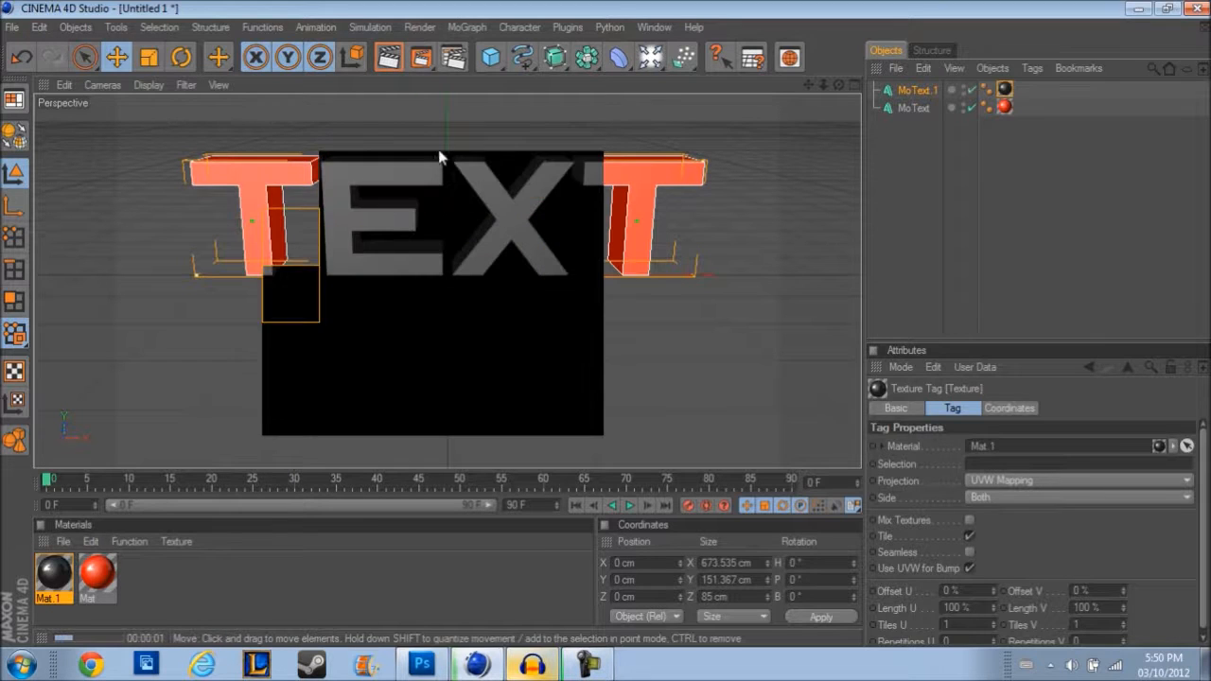
click(386, 335)
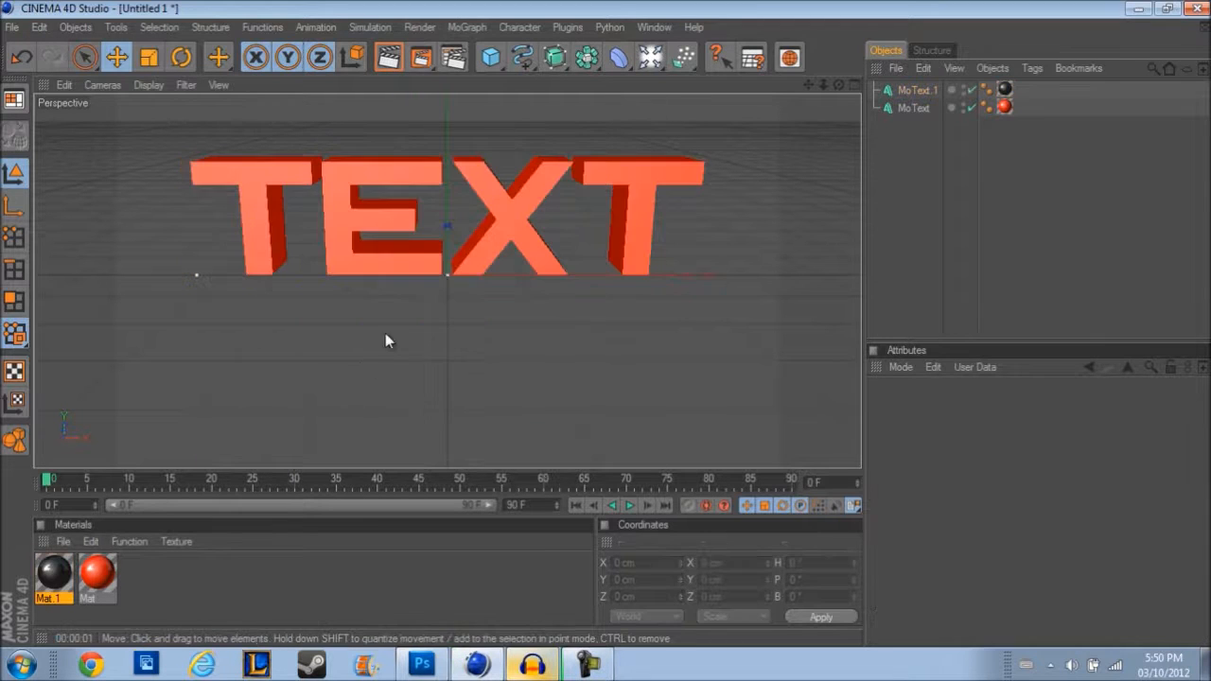
Step: Move the black text copy backwards along the Z axis to about 37.6 cm, behind the red text
click(852, 85)
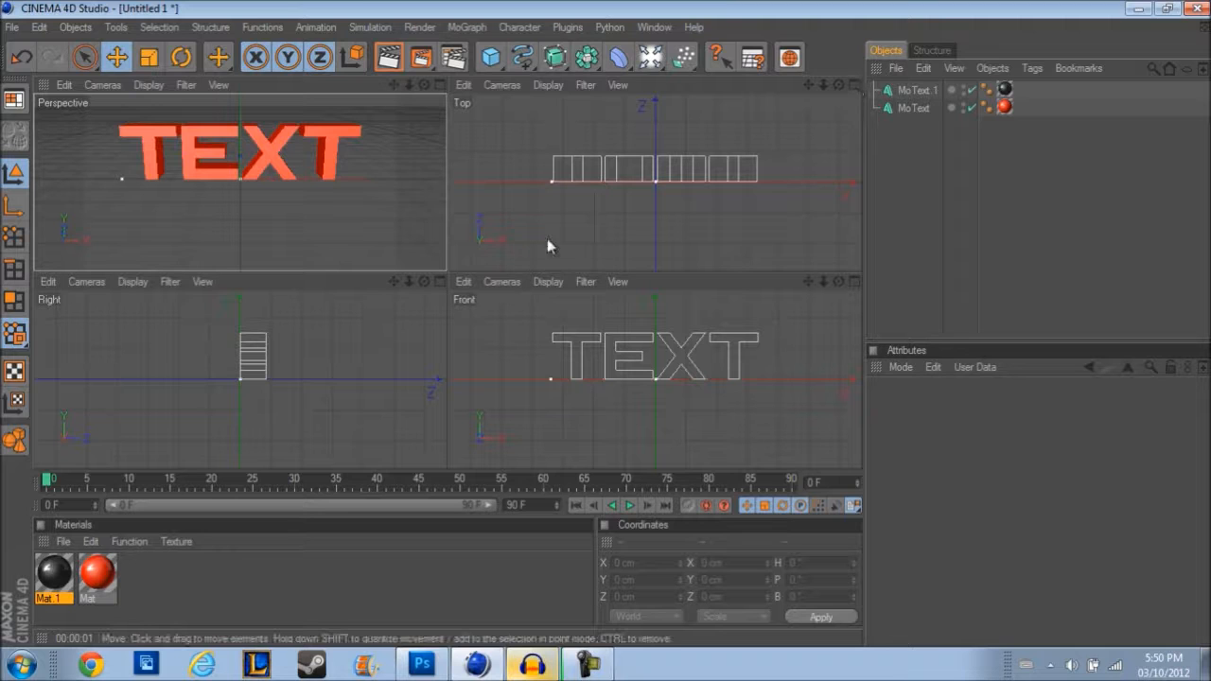
click(662, 169)
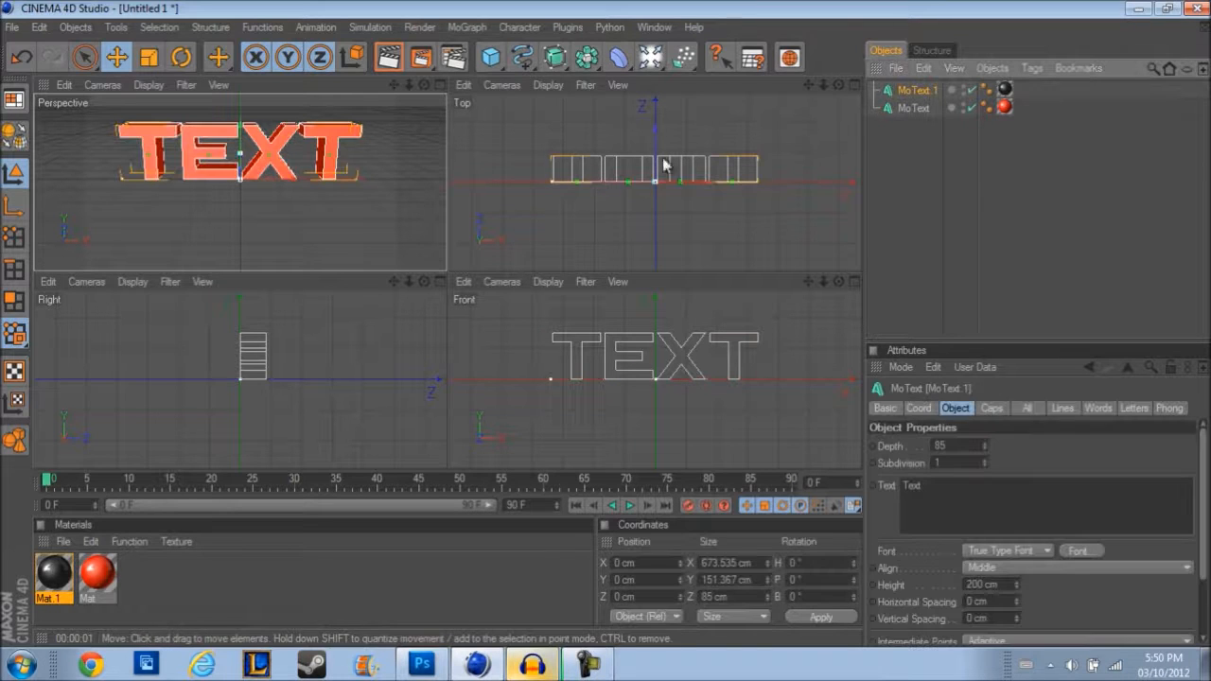
drag(288, 386, 447, 322)
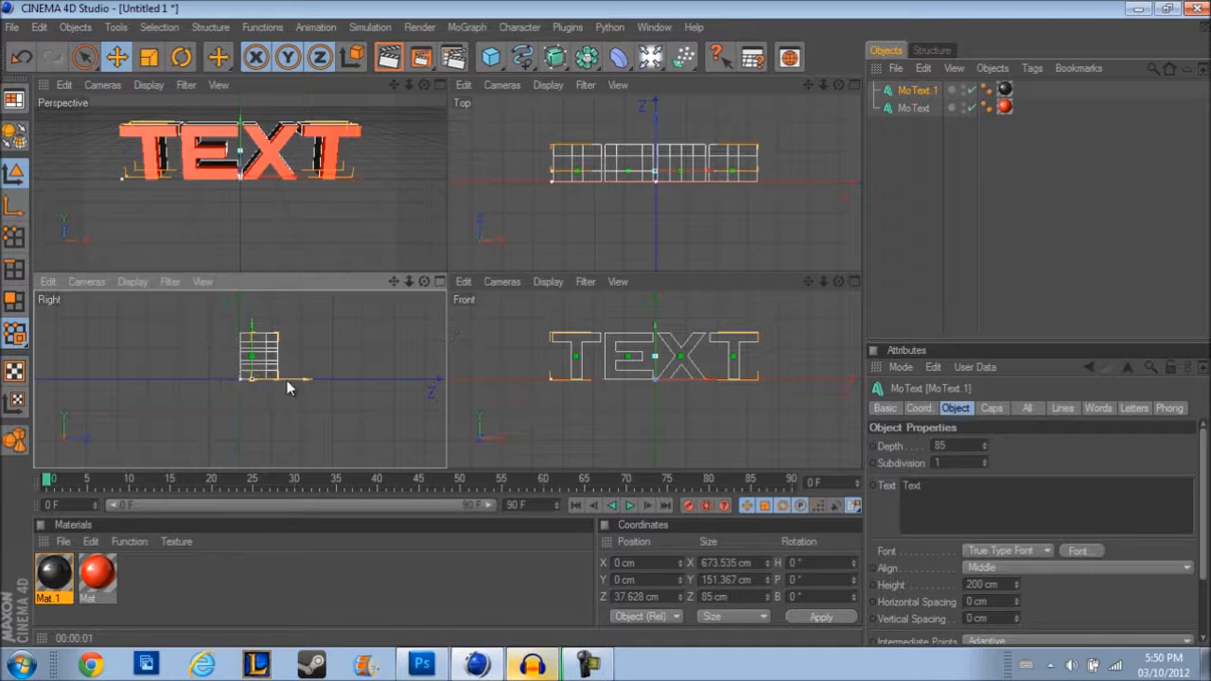
click(439, 85)
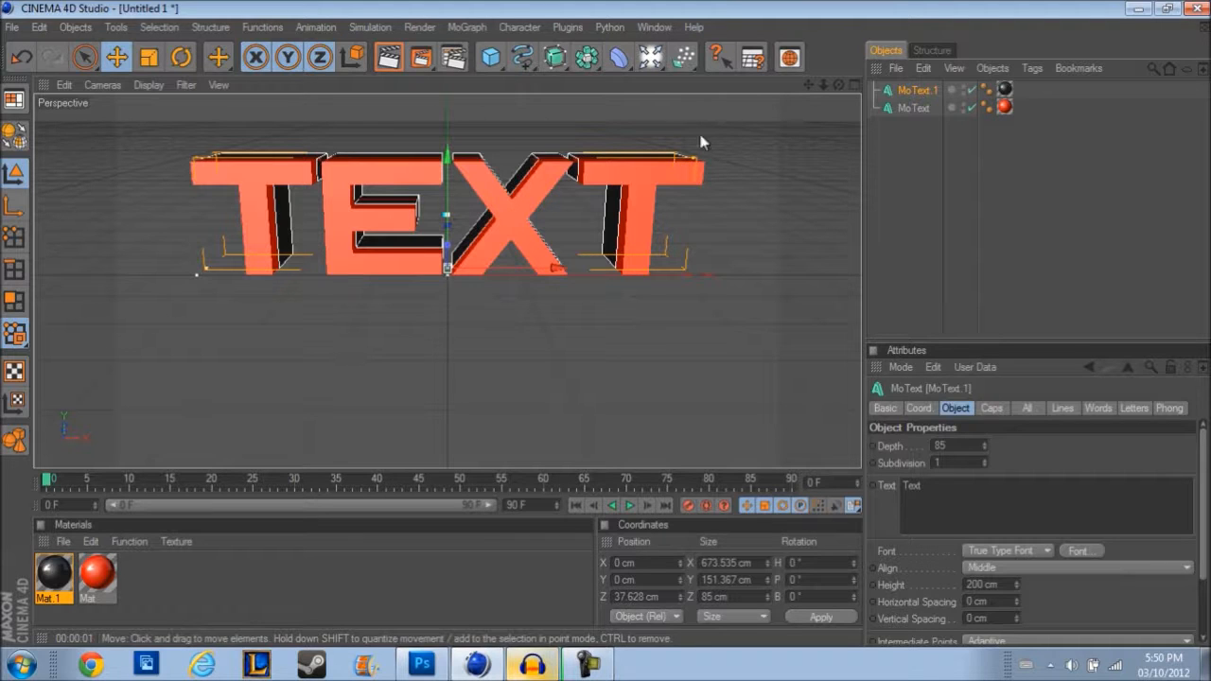
click(994, 407)
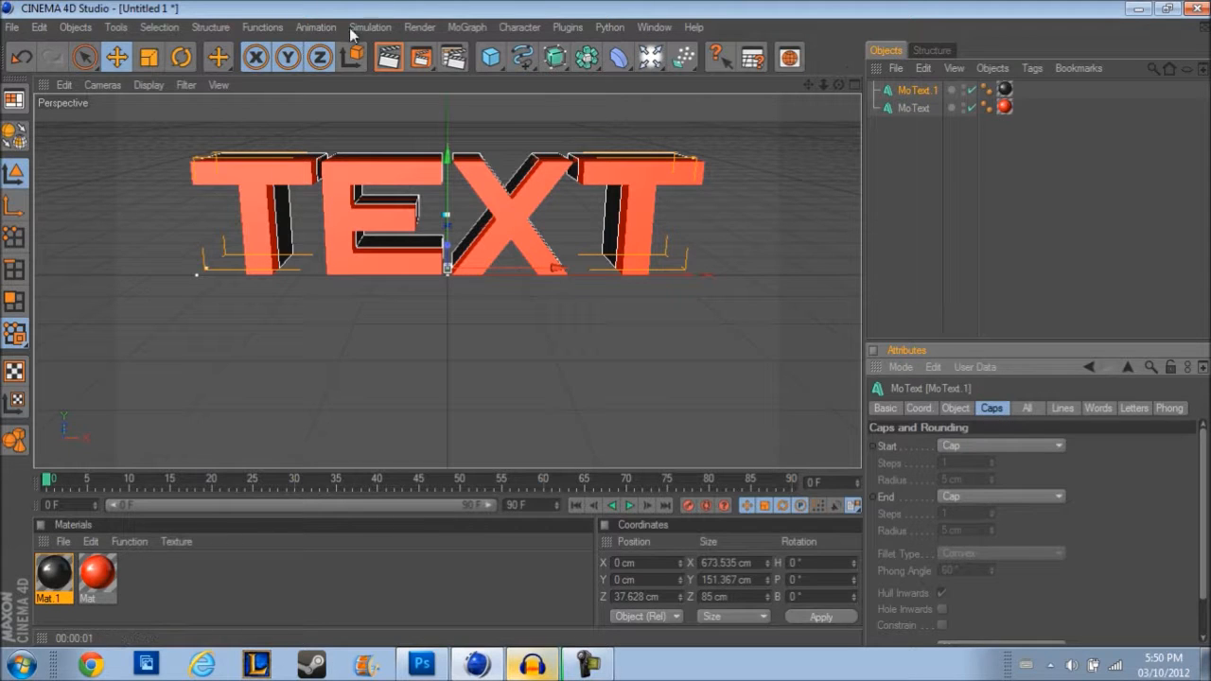
Step: Add an omni light above the text at about Y 247 cm and set its intensity to 200 %
click(651, 57)
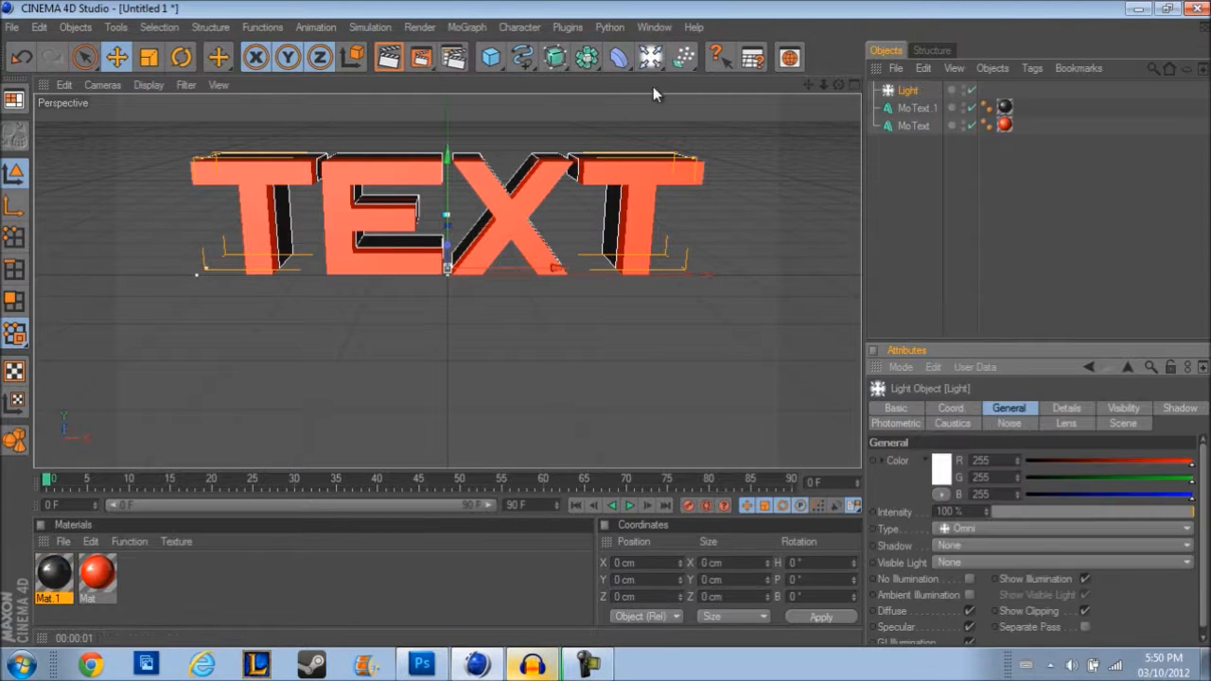
drag(450, 171, 605, 321)
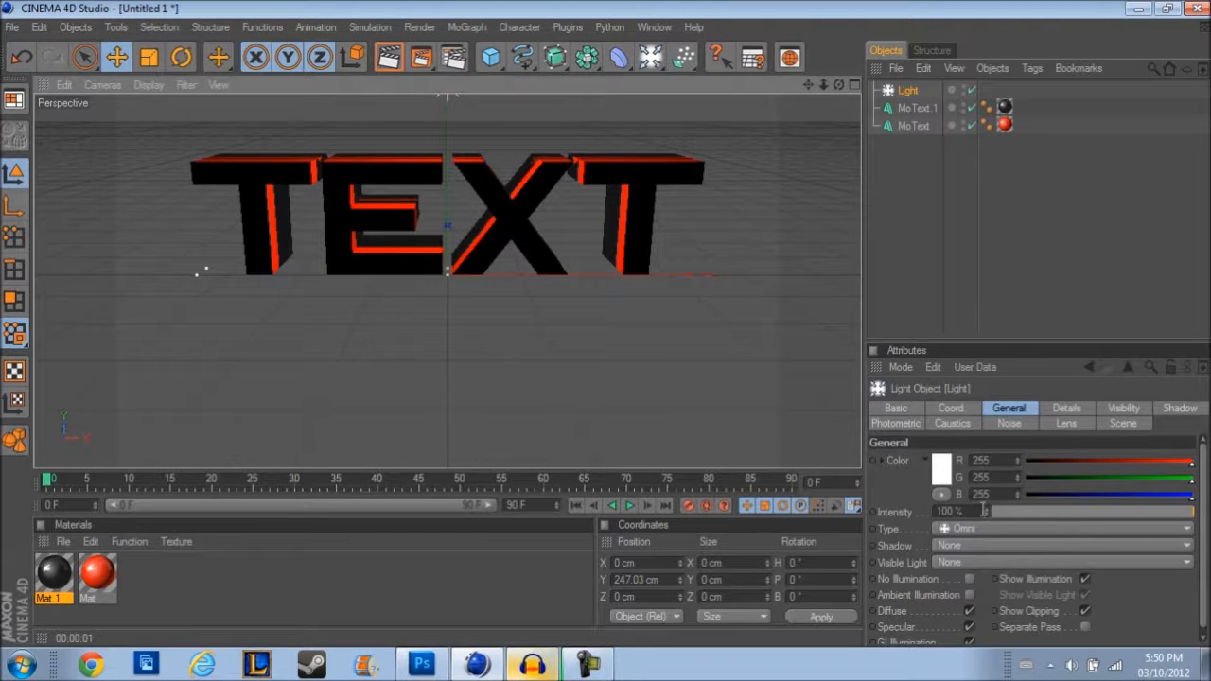
drag(984, 511, 921, 511)
text(200)
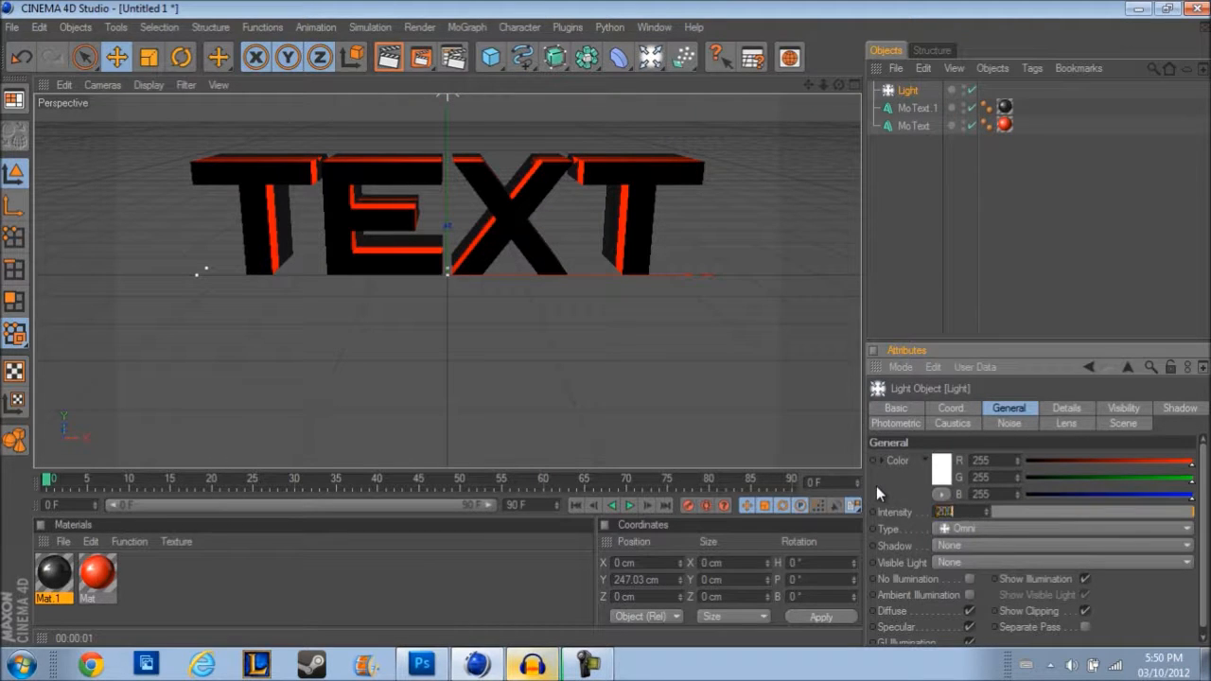
key(Return)
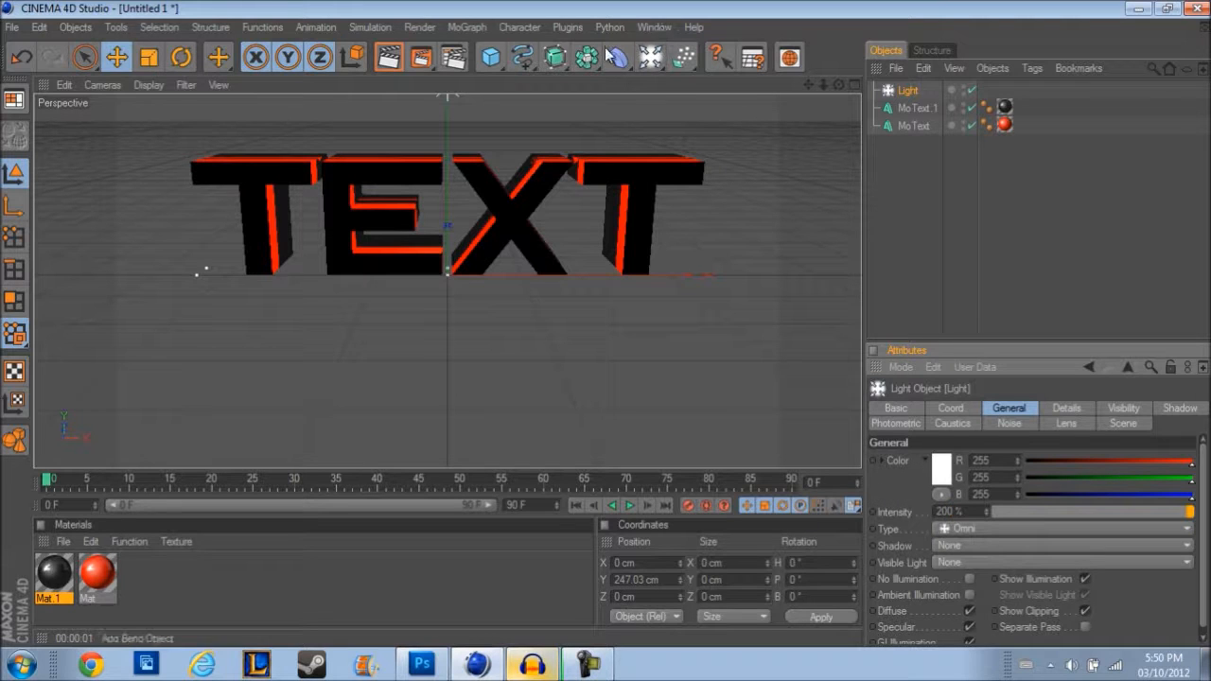
Step: Add a second light below and slightly in front of the text, at about X -1, Y -94, Z -27 cm
click(649, 58)
drag(446, 278, 606, 326)
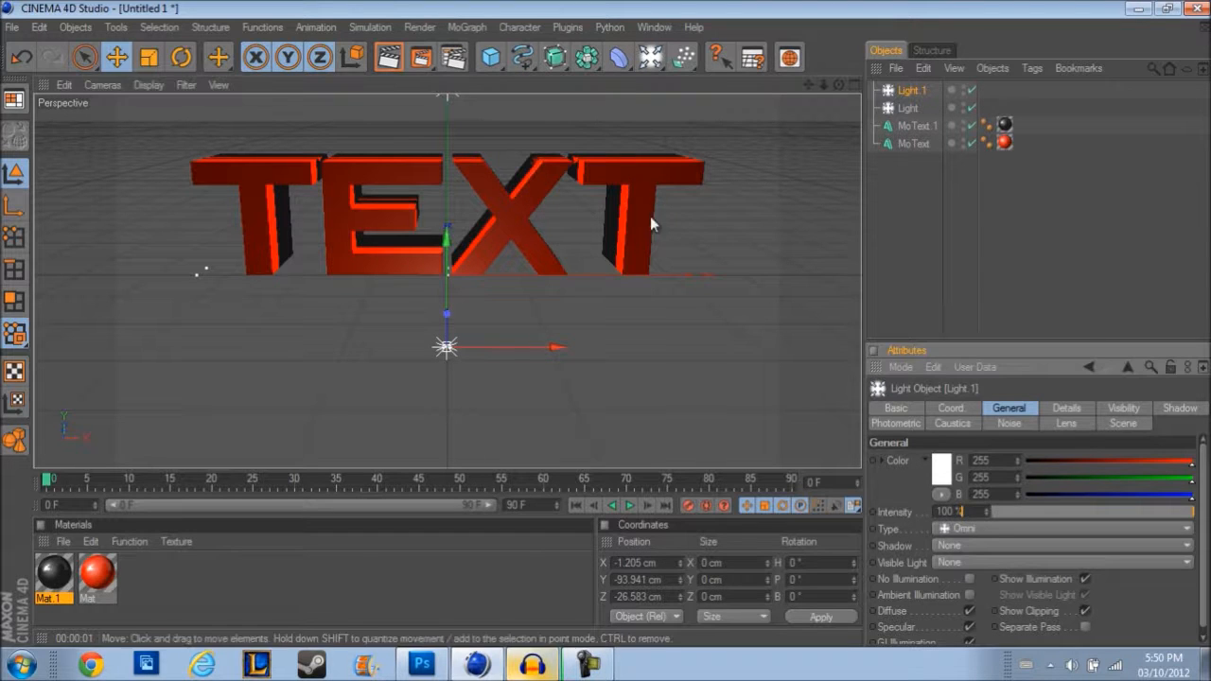
Step: Add a third light above the text's right end at about X 475, Y 256, Z 73 cm, with 200 % intensity
click(653, 59)
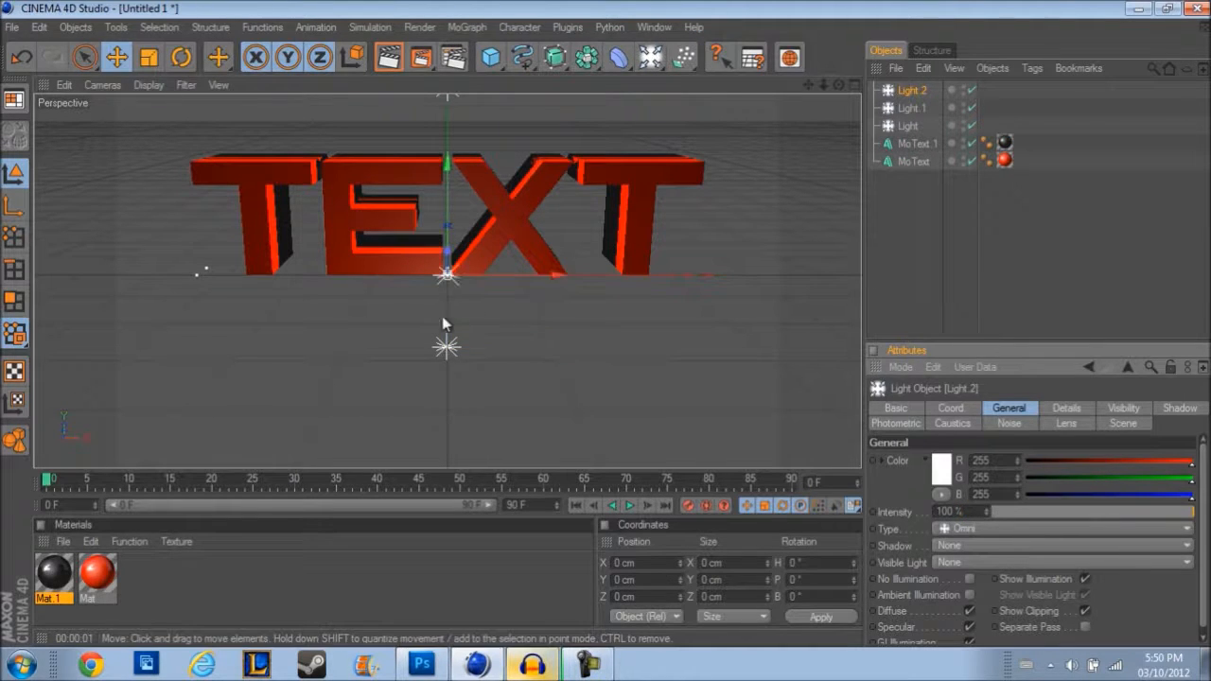
drag(446, 273, 607, 330)
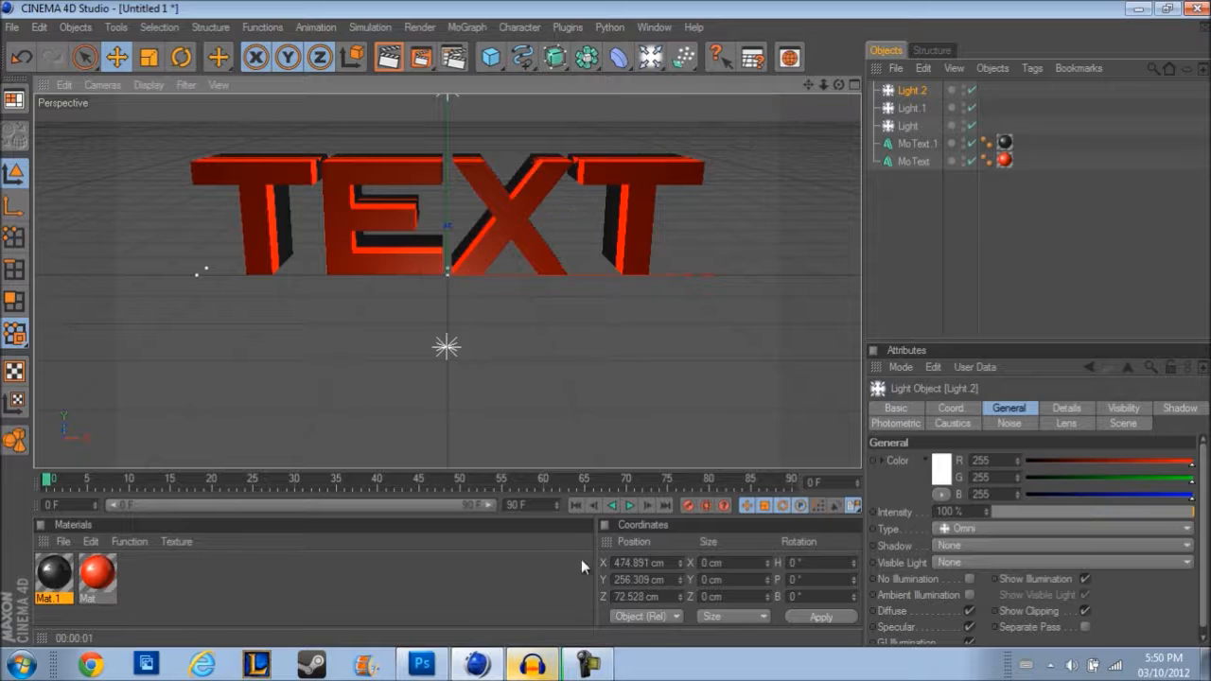
click(958, 511)
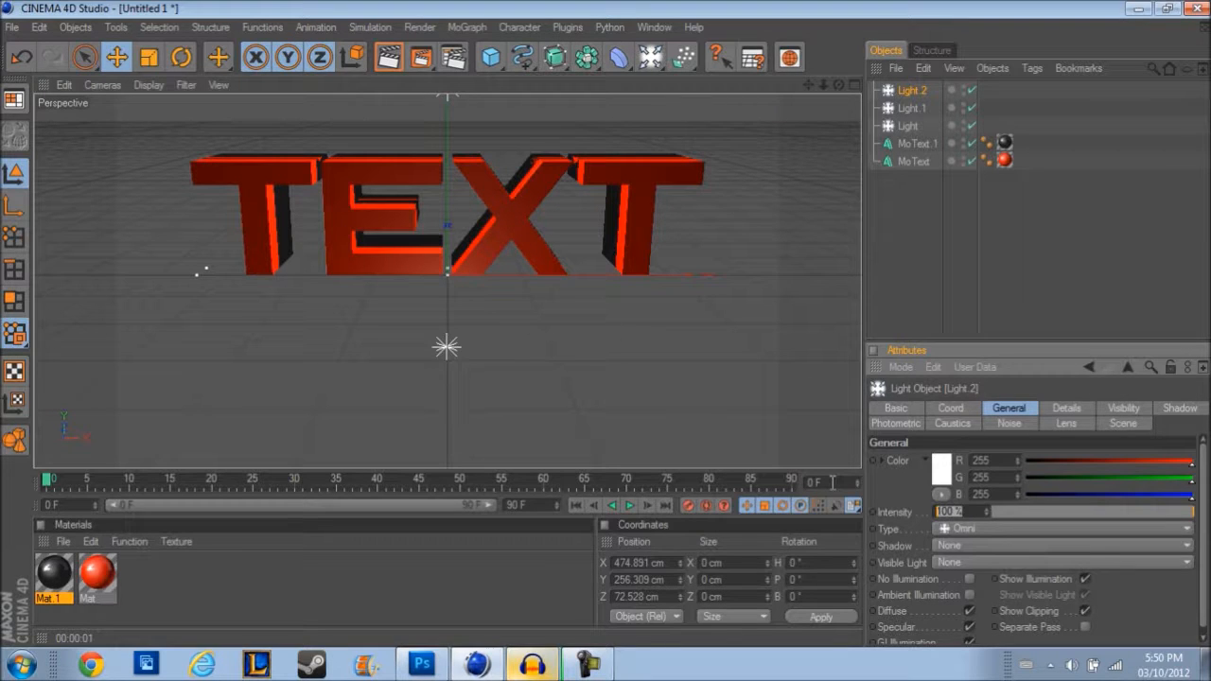
text(200)
key(Return)
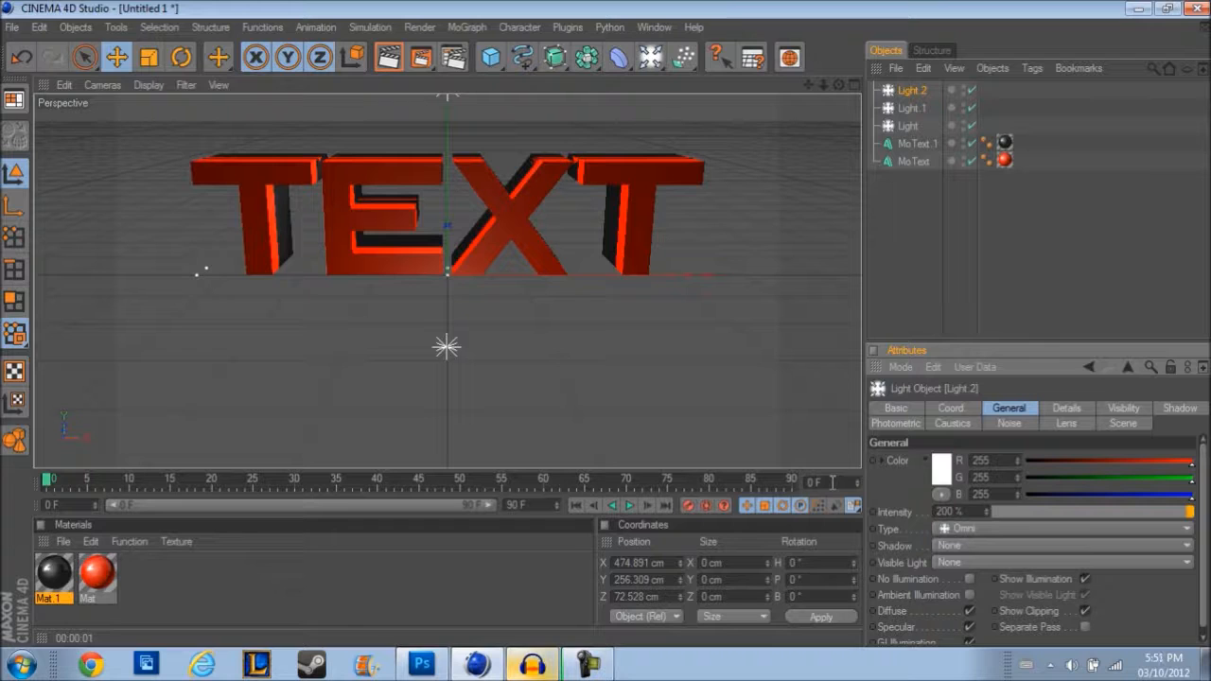
Step: Add a fourth light above the text's left end at about X -336, Y 266, Z 75 cm, with 200 % intensity
click(653, 59)
drag(449, 275, 226, 94)
drag(605, 322, 581, 309)
click(949, 511)
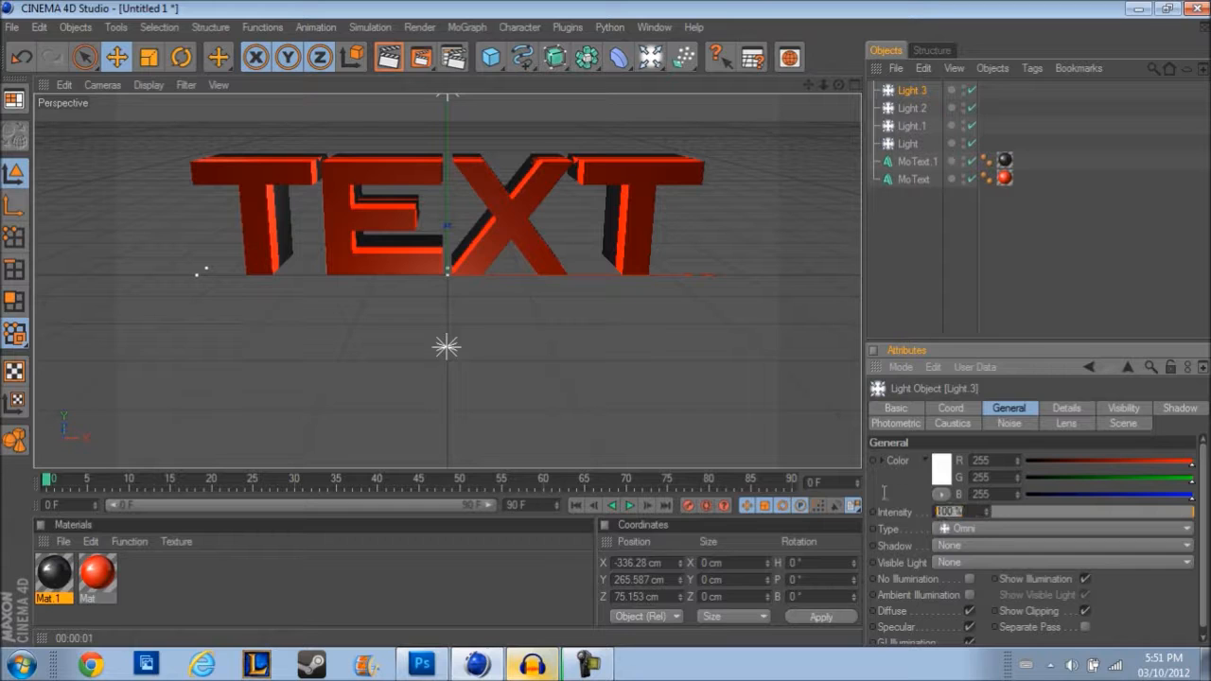
text(200)
key(Return)
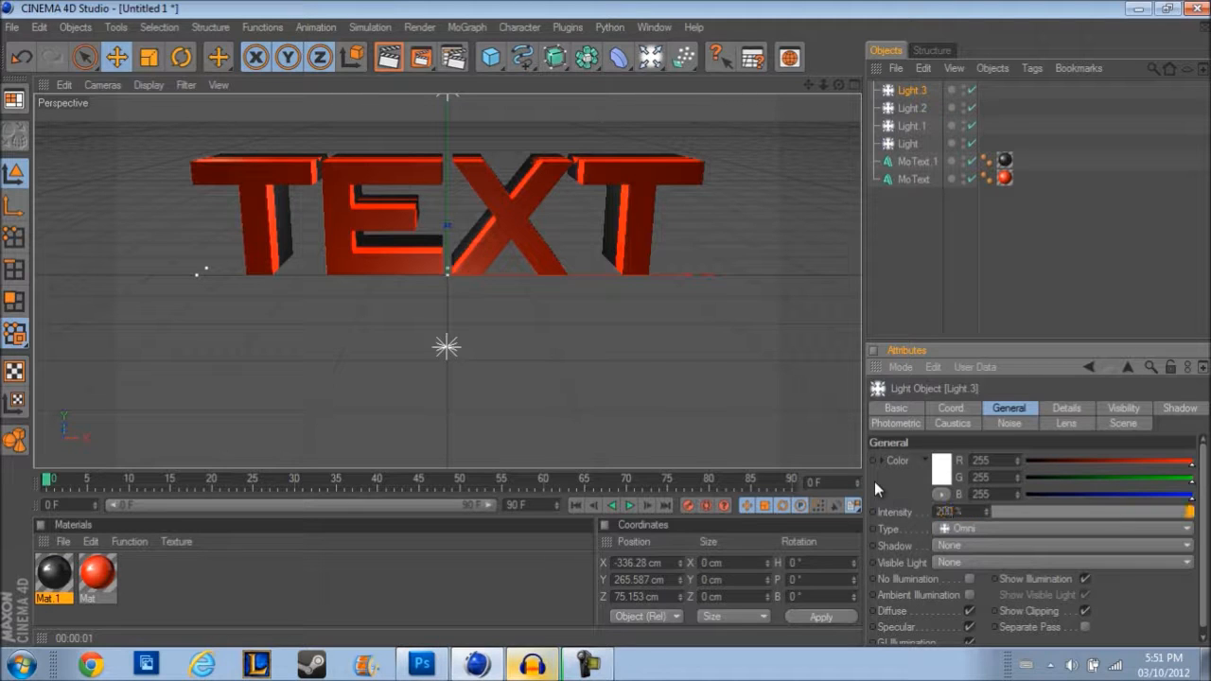
Step: Add a fifth light below the text's right end at about X 413, Y -349, Z -42 cm
click(650, 58)
drag(460, 280, 607, 329)
drag(763, 278, 605, 325)
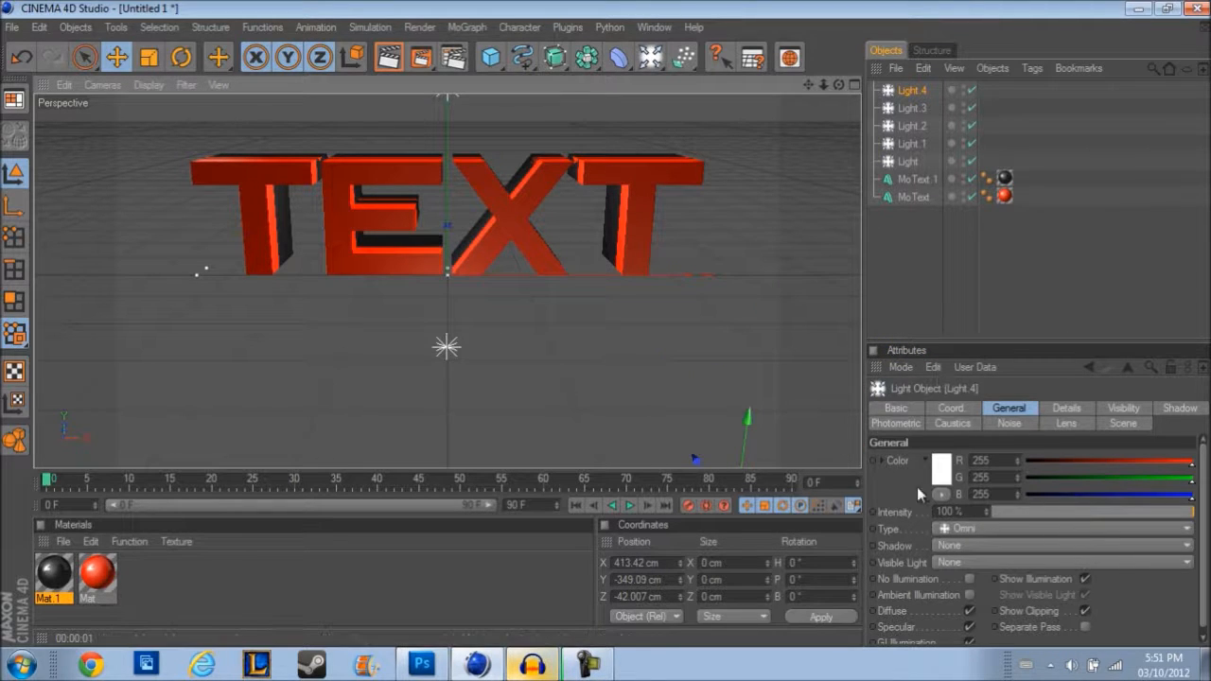
Step: Add a sixth light below the text's left end at about X -323, Y -276 cm, and move the fifth light to about Z 117 cm
click(619, 58)
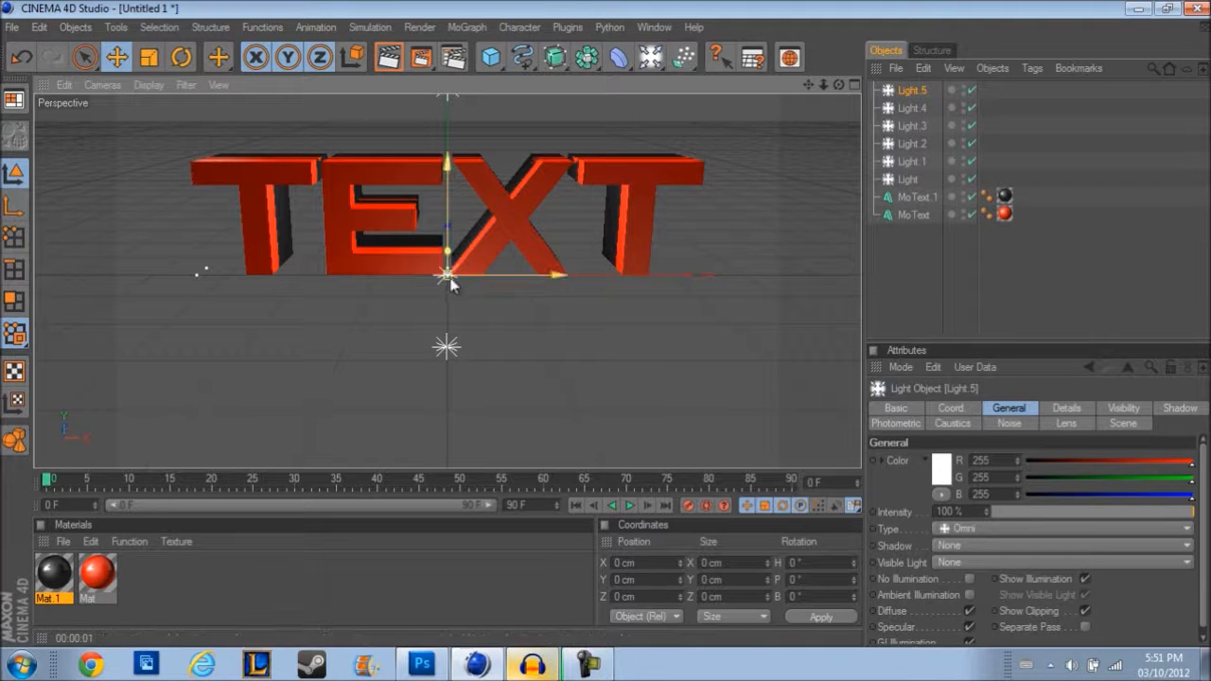
drag(451, 285, 213, 285)
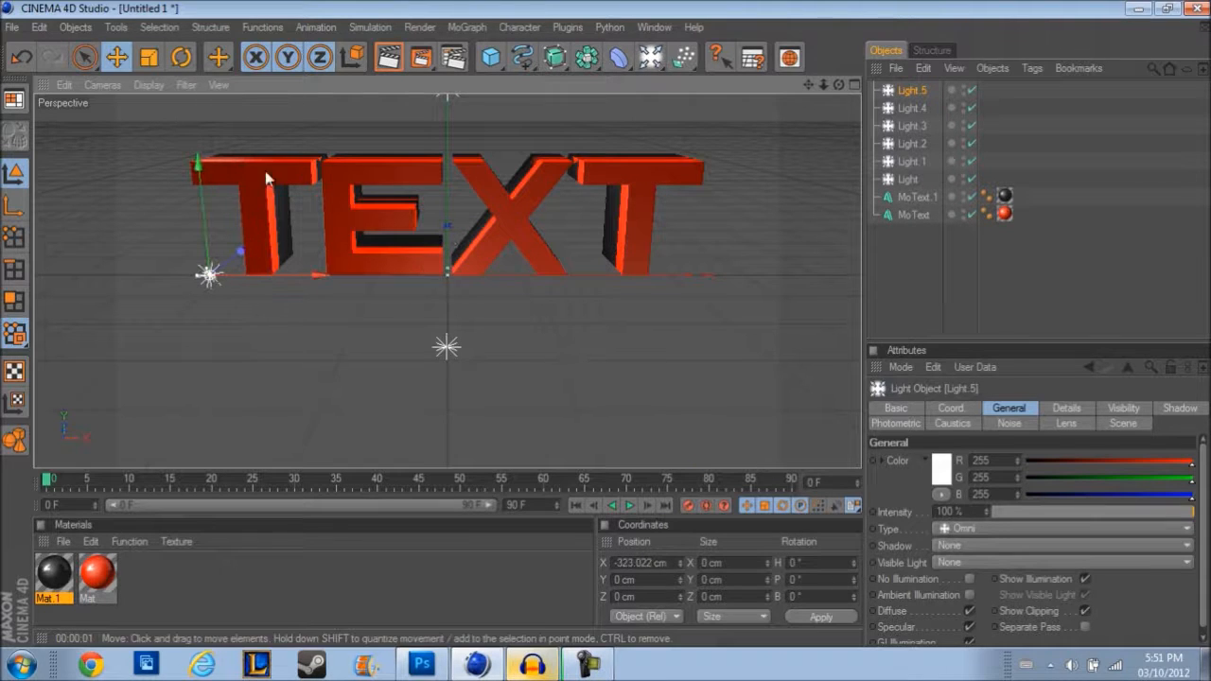
drag(197, 163, 199, 344)
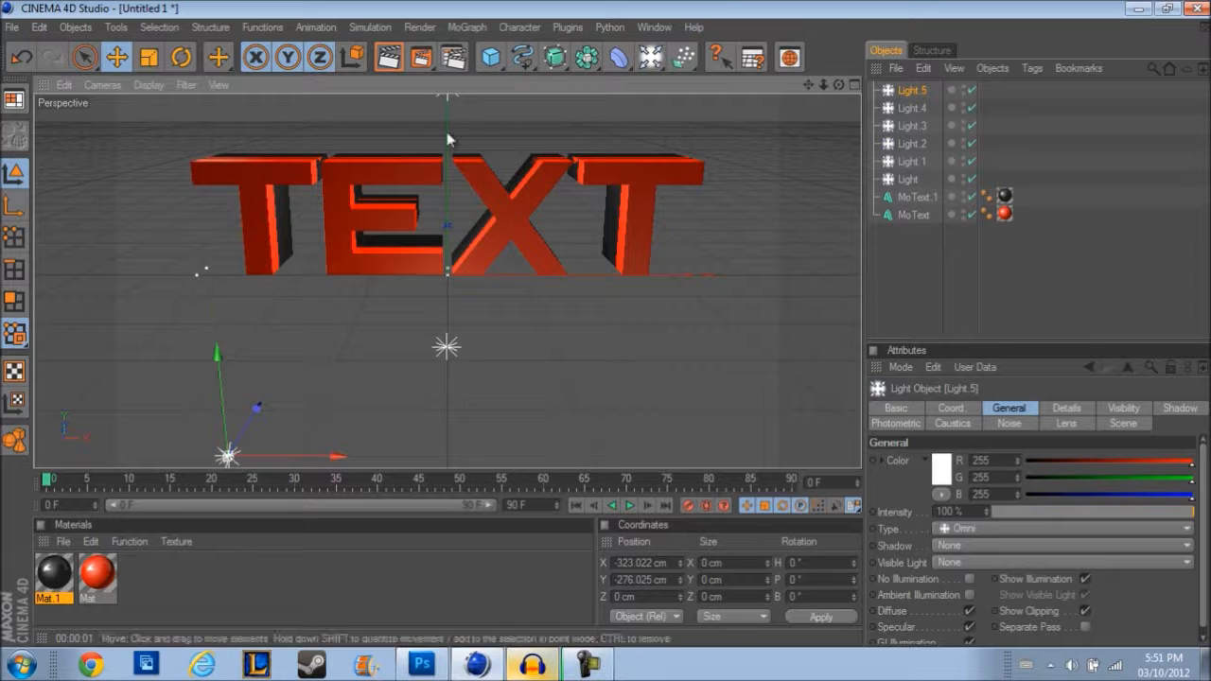
click(913, 108)
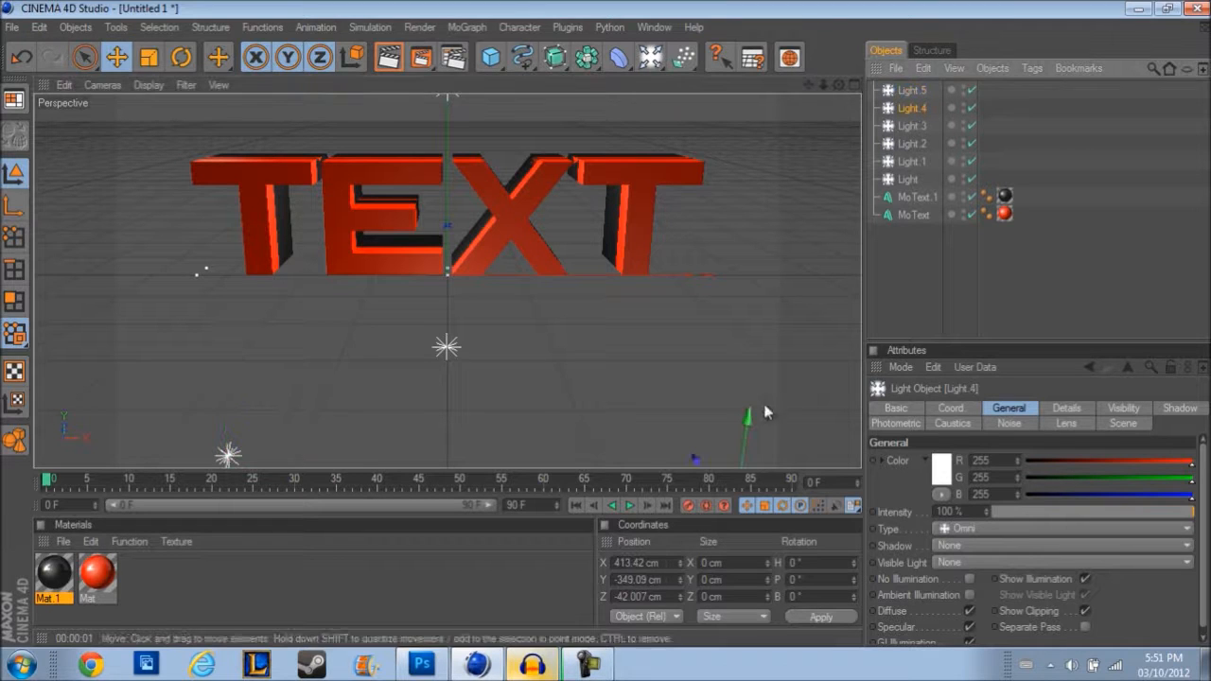
drag(697, 461, 606, 323)
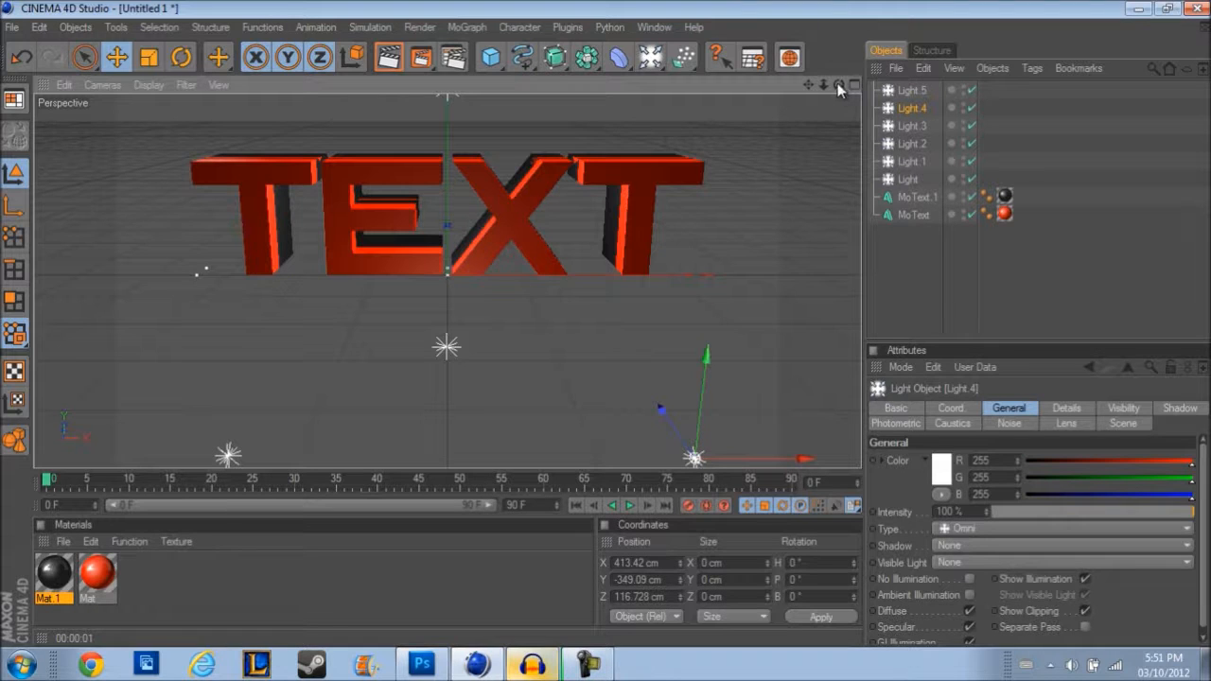
Step: Preview a low-angle render of the text in the viewport and render it to the Picture Viewer as tutorial.png, then minimise the viewer
drag(839, 85, 606, 323)
click(389, 58)
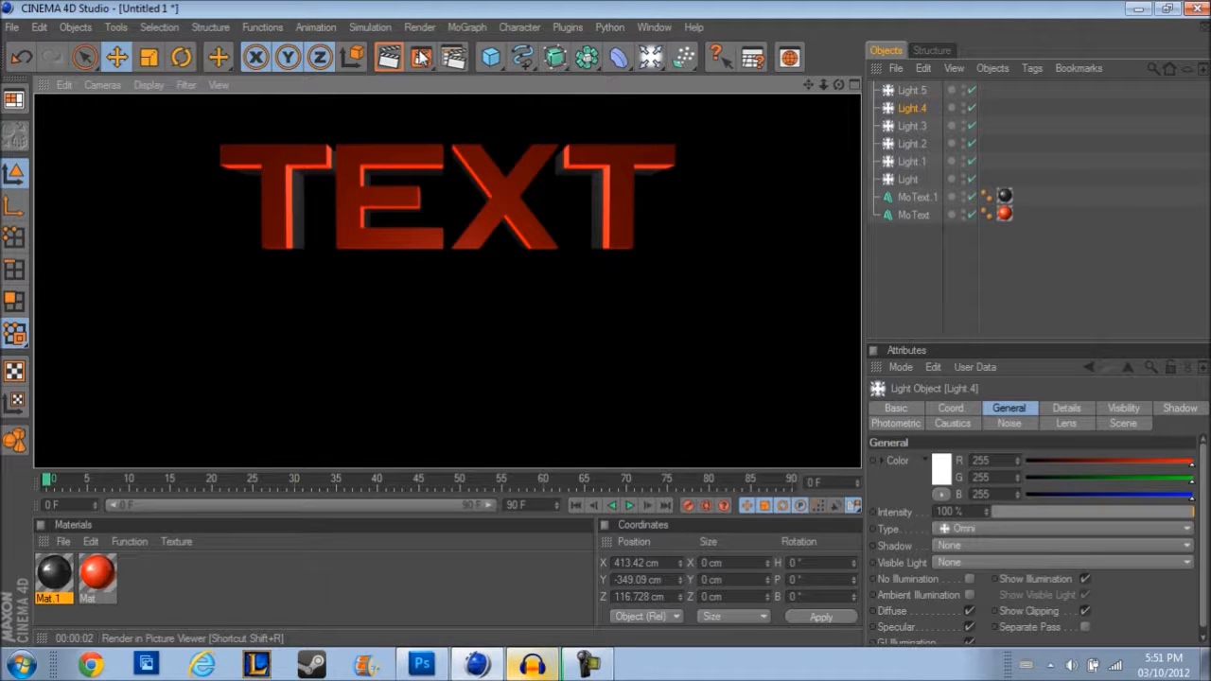
click(422, 56)
click(591, 393)
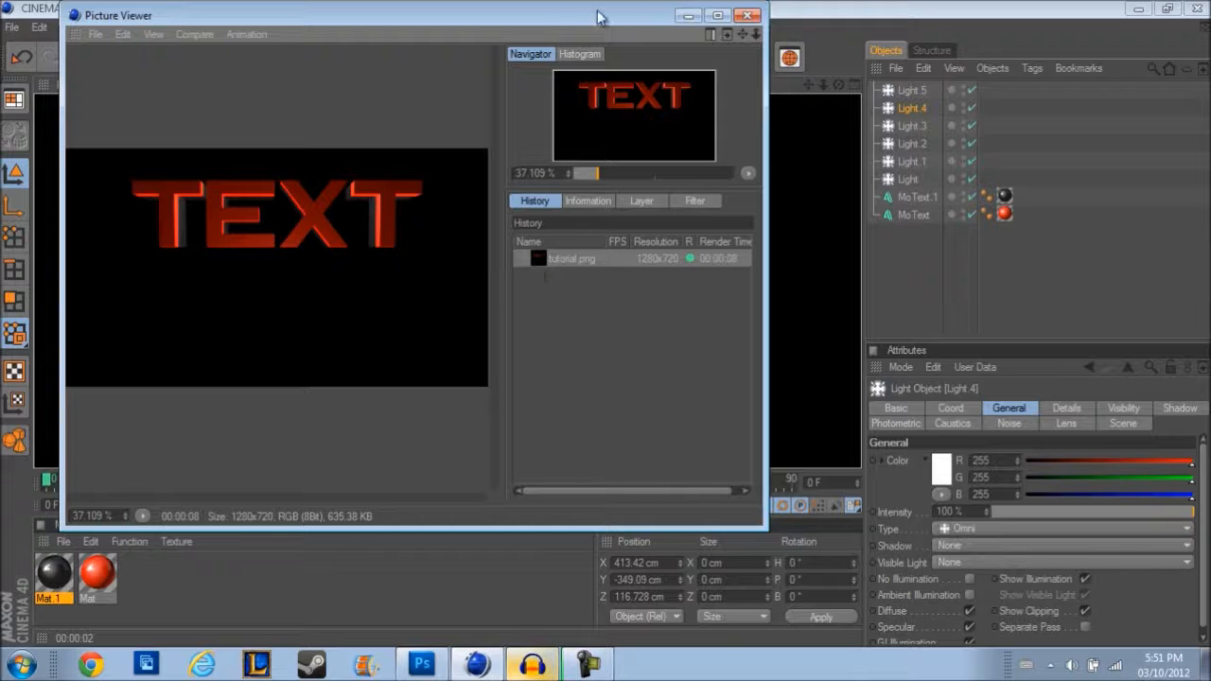
click(688, 15)
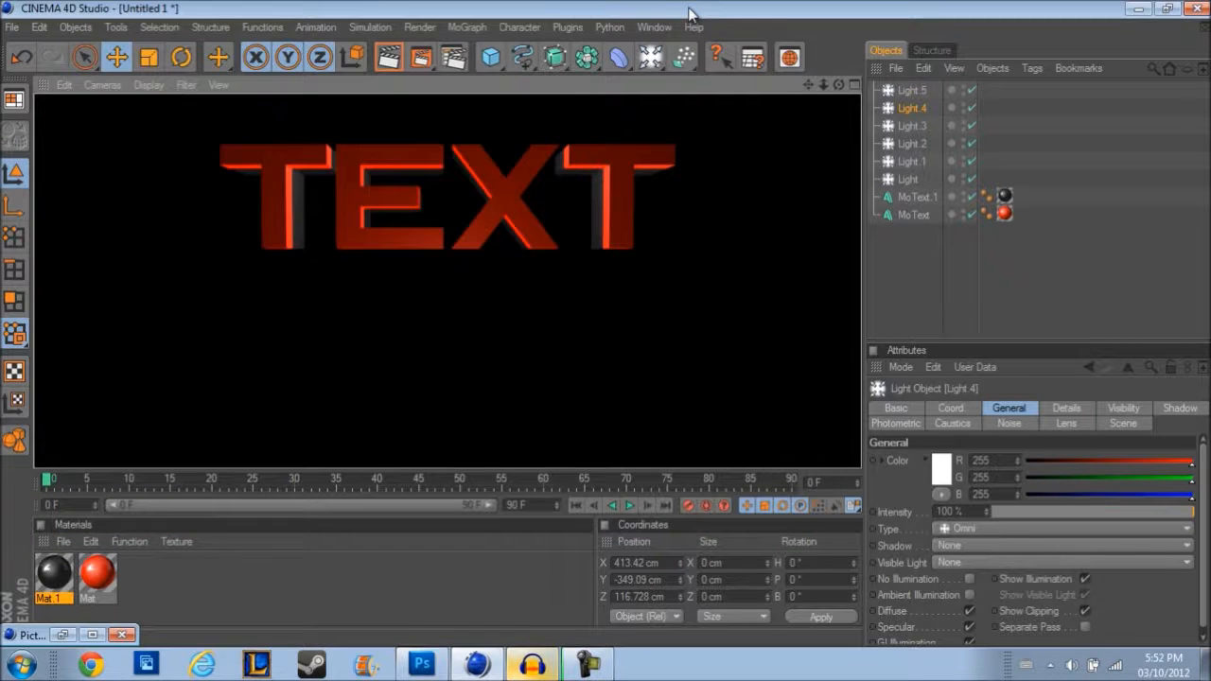